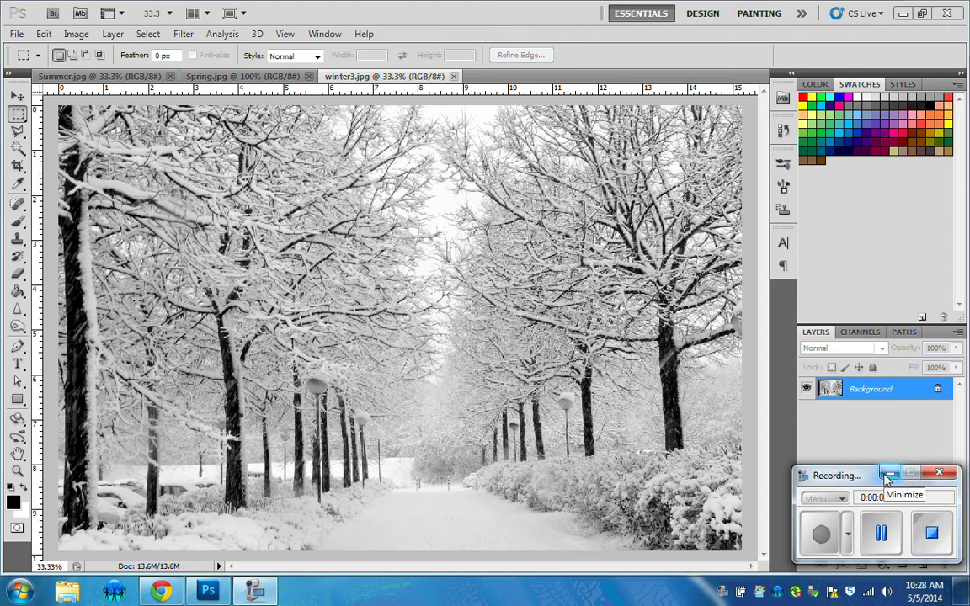
Step: Look over the open Spring, Summer and winter3 photos, ending on winter3.jpg
left_click(887, 476)
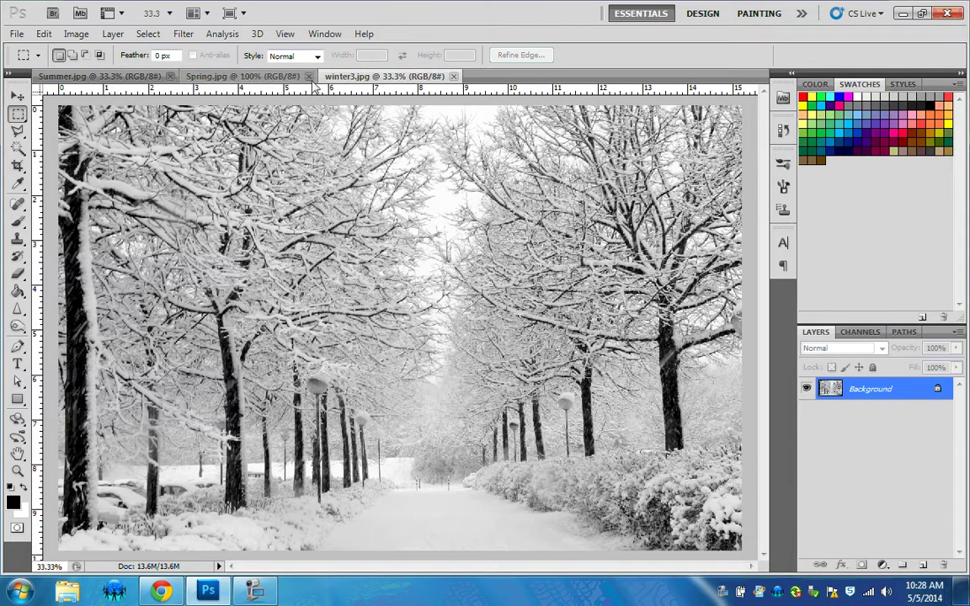
left_click(264, 77)
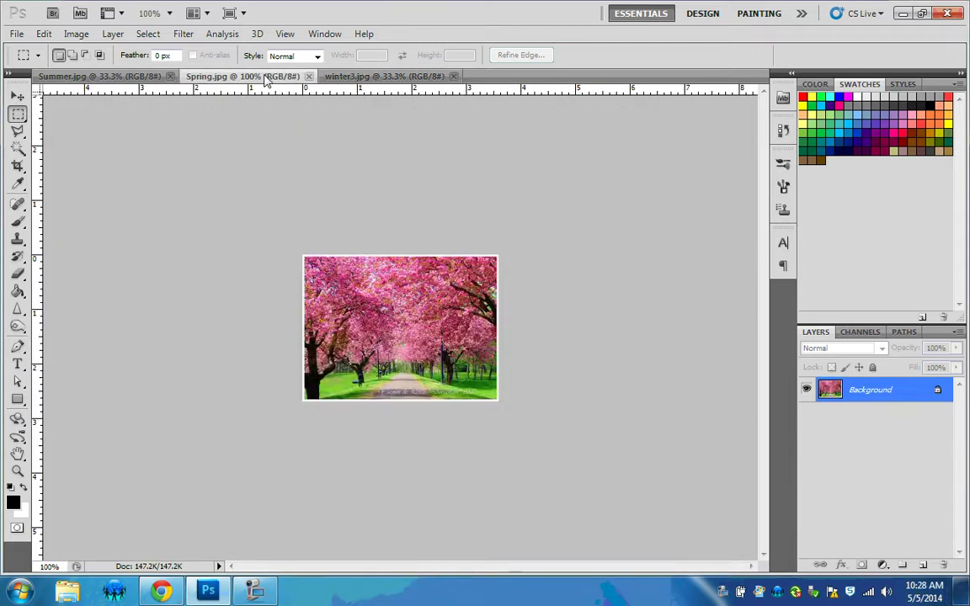
left_click(103, 78)
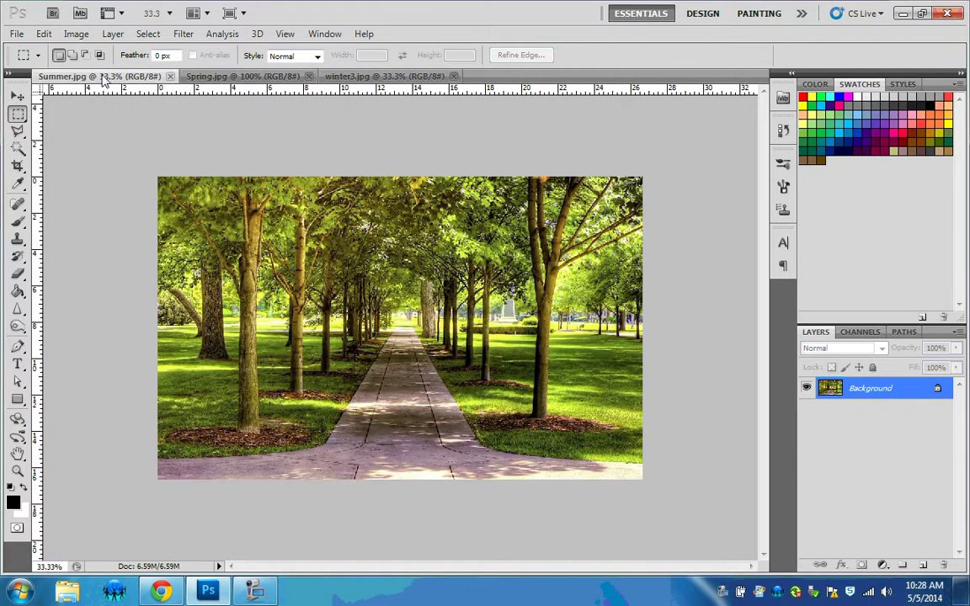
left_click(278, 77)
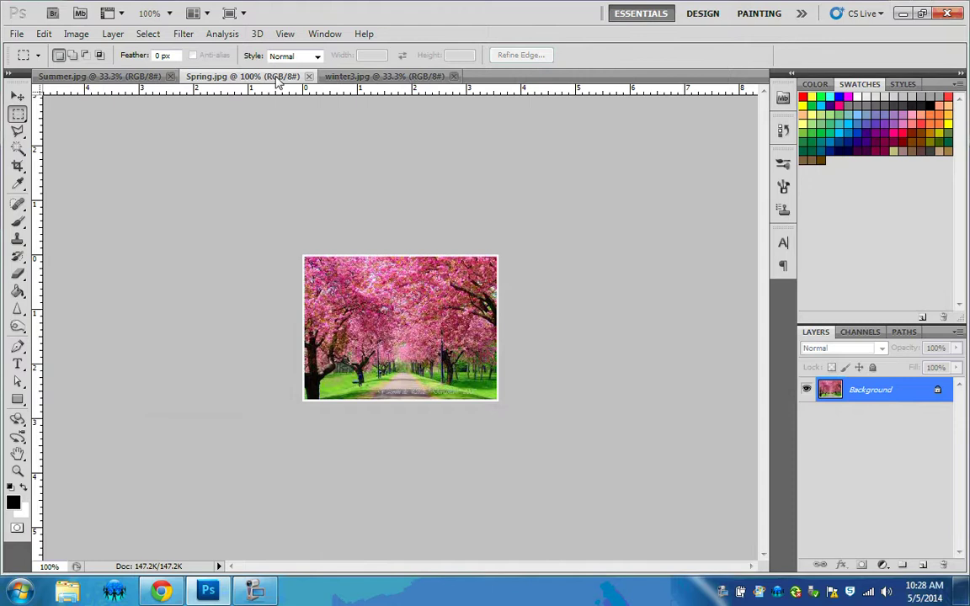
left_click(368, 78)
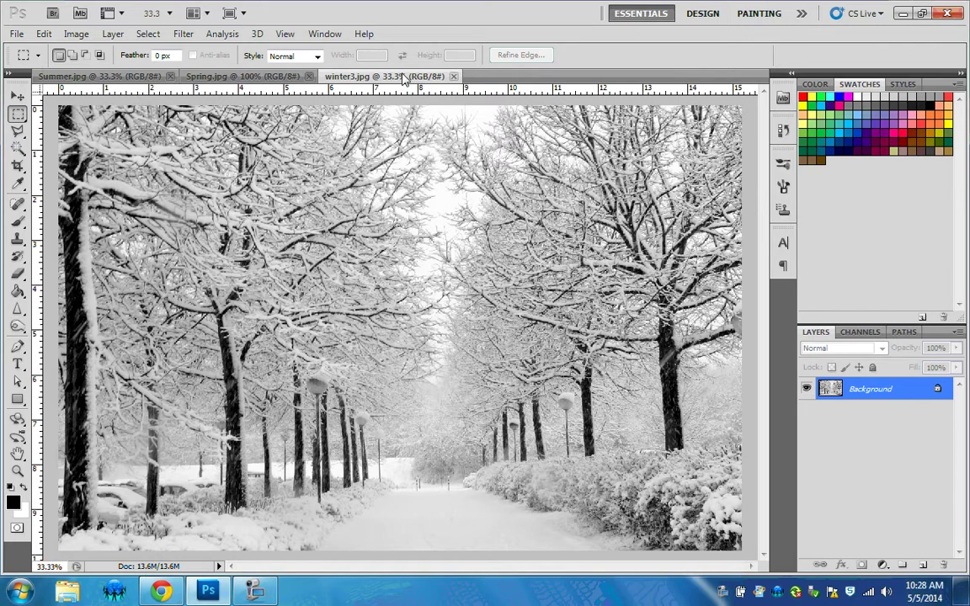
Step: Create a new document 700 pixels wide and 450 pixels high with File > New
left_click(19, 35)
left_click(35, 52)
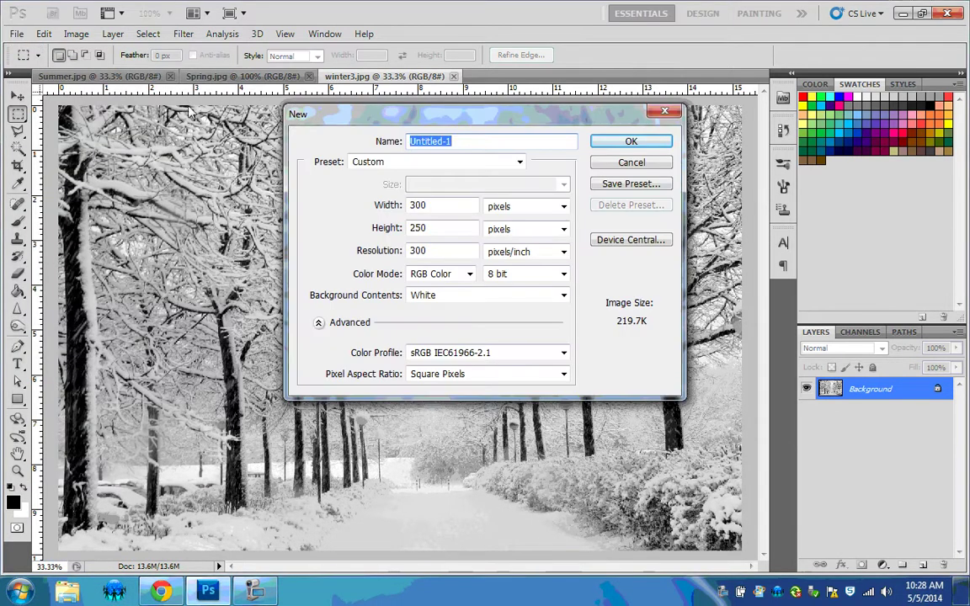
double_click(418, 205)
type("7")
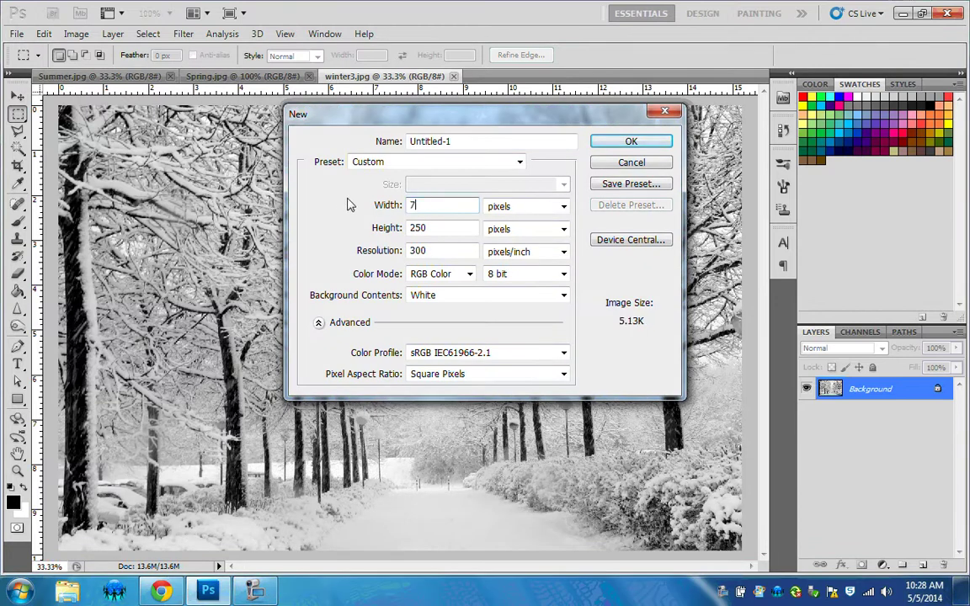
type("00")
left_click(438, 227)
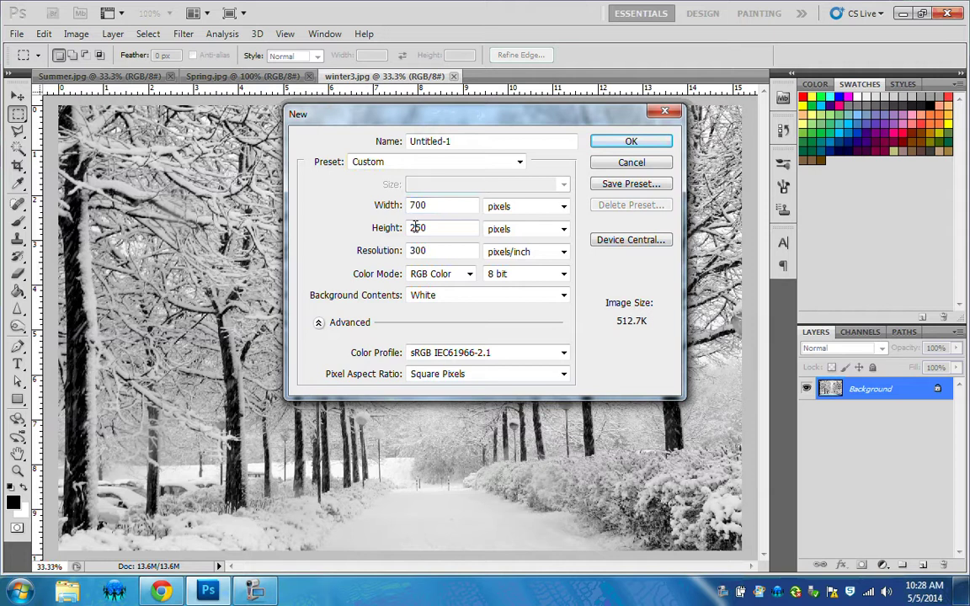
left_click(414, 227)
key("BackSpace")
type("4")
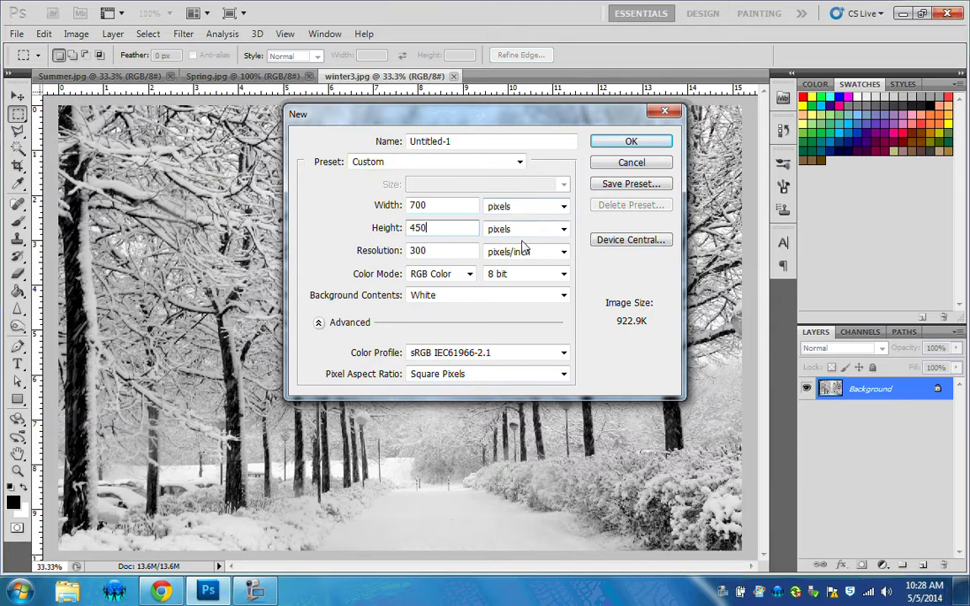
left_click(662, 145)
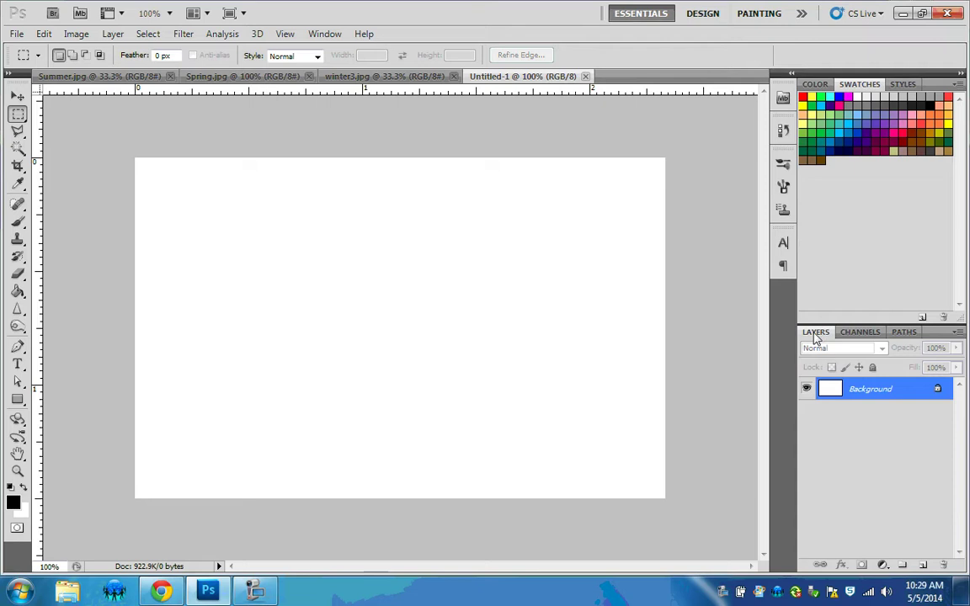
left_click(326, 36)
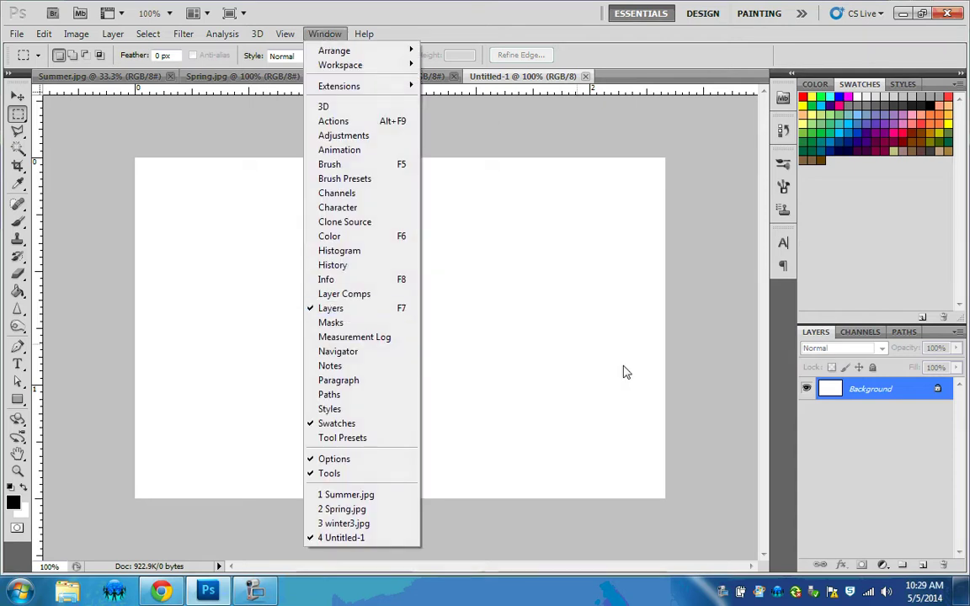
left_click(674, 379)
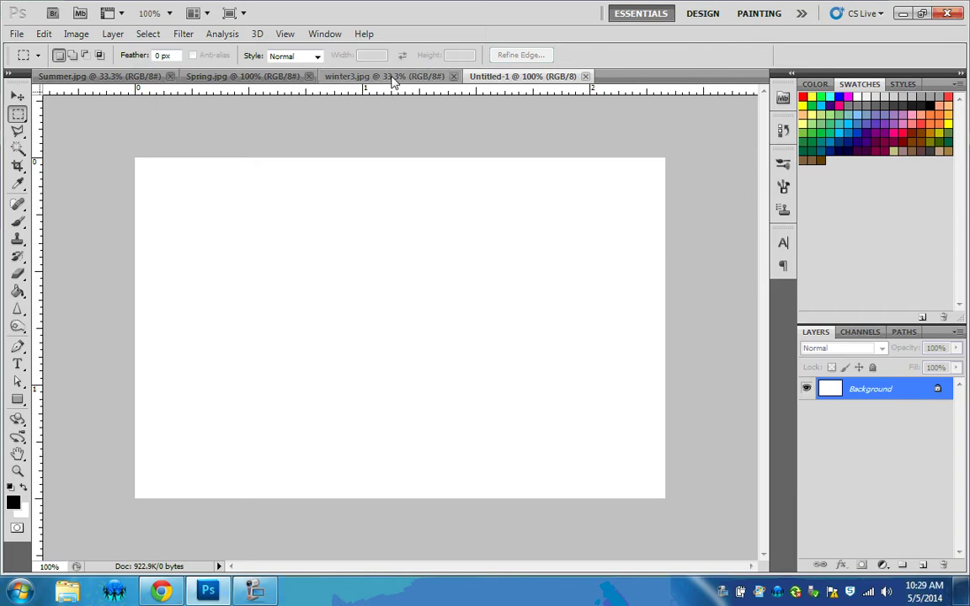
Step: Select all of the winter3.jpg photo and copy it
left_click(346, 76)
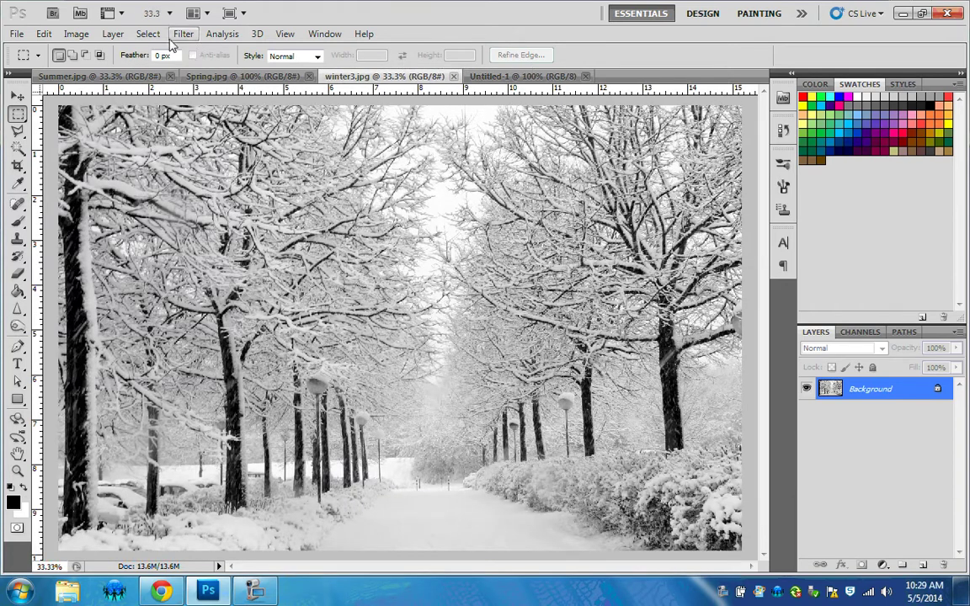
left_click(148, 36)
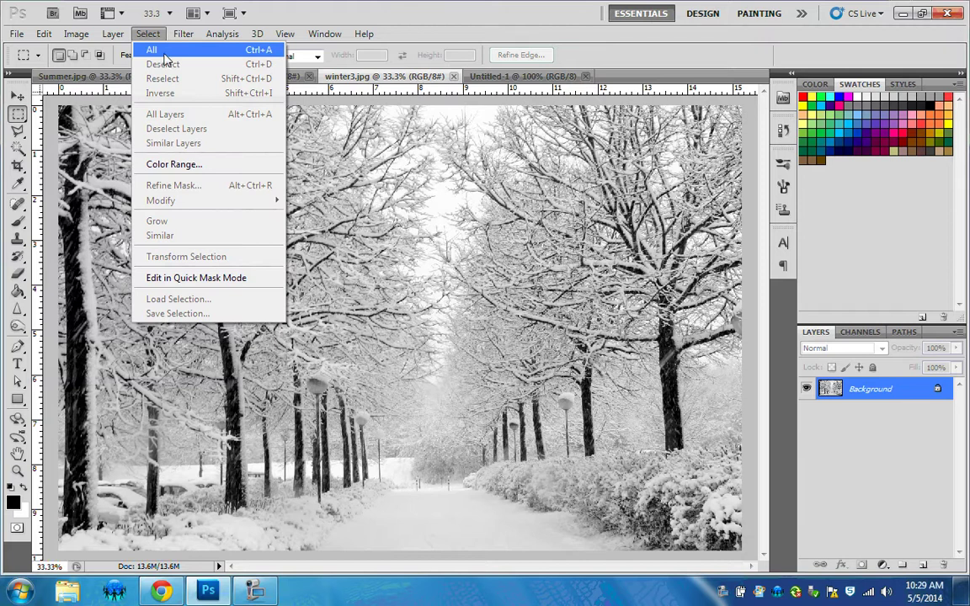
left_click(228, 51)
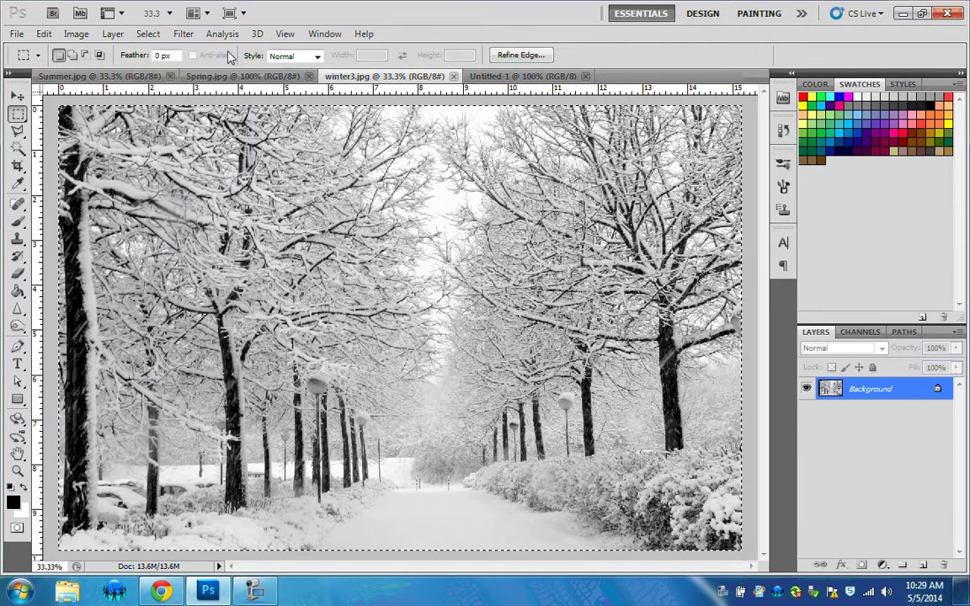
left_click(47, 35)
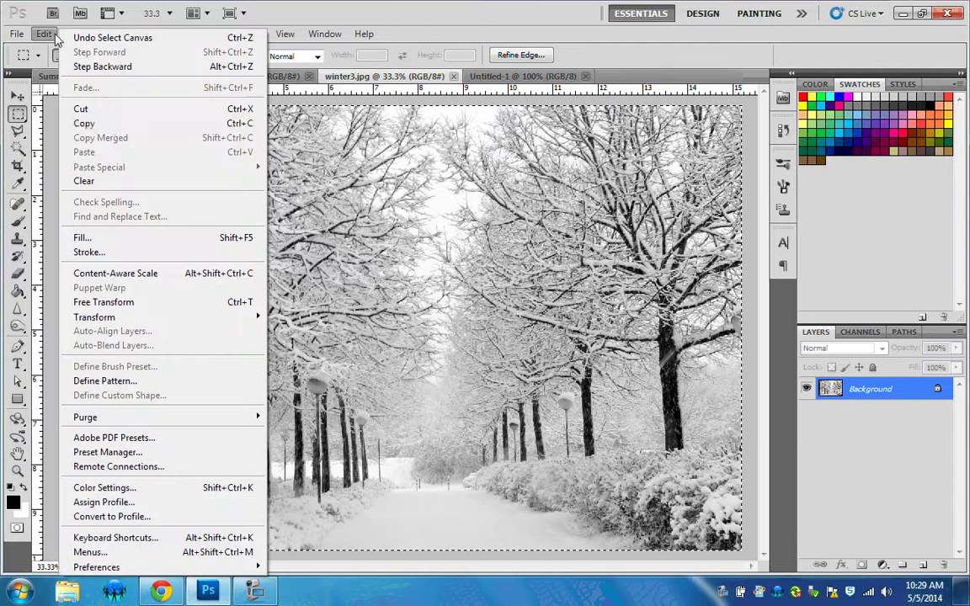
left_click(106, 124)
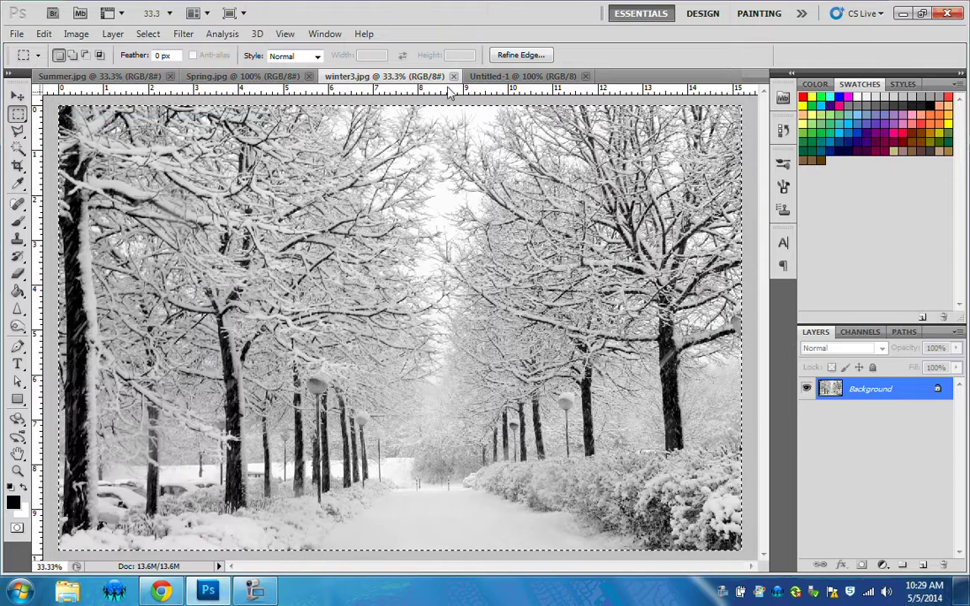
Step: Paste the copied winter image into Untitled-1 as a new layer
left_click(521, 76)
left_click(43, 33)
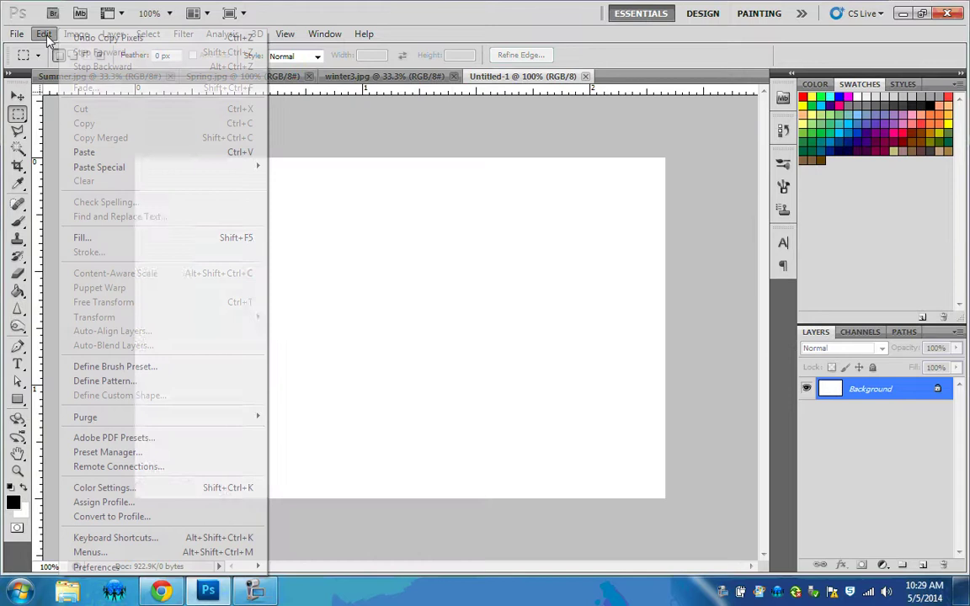
left_click(106, 154)
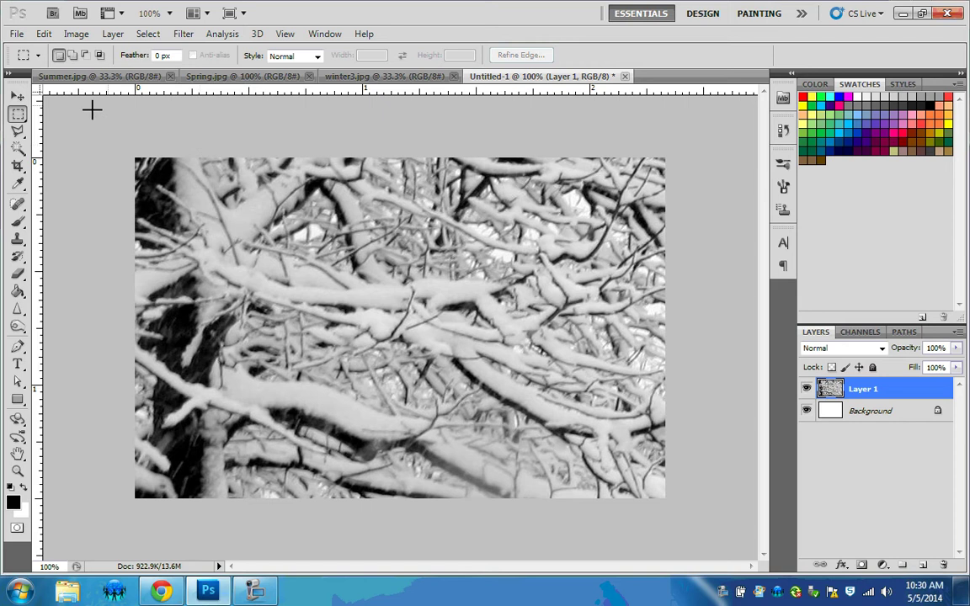
Step: Free-transform Layer 1 to about 25.93% so the winter path fits the 700 × 450 canvas
left_click(17, 98)
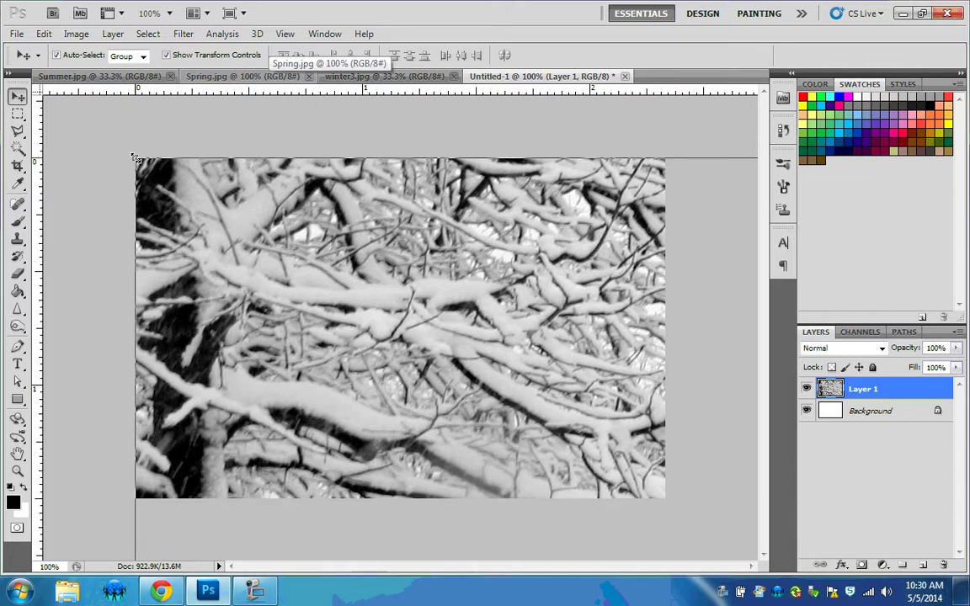
key("ctrl+t")
left_click_drag(133, 157, 239, 246)
left_click_drag(133, 157, 218, 205)
mouse_move(136, 156)
left_mouse_down()
mouse_move(287, 291)
mouse_move(531, 458)
mouse_move(572, 438)
mouse_move(135, 158)
left_mouse_up()
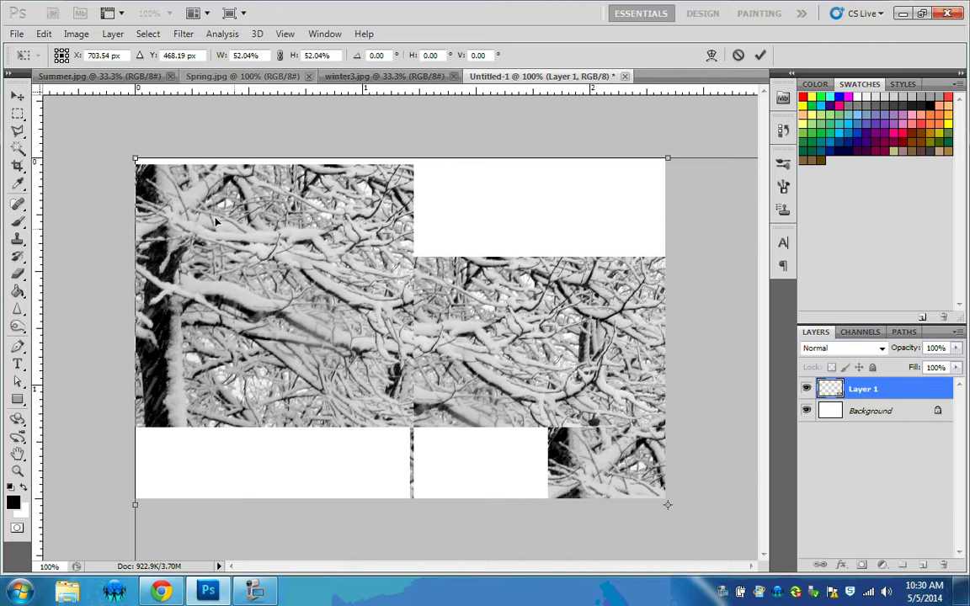
left_click_drag(189, 192, 198, 214)
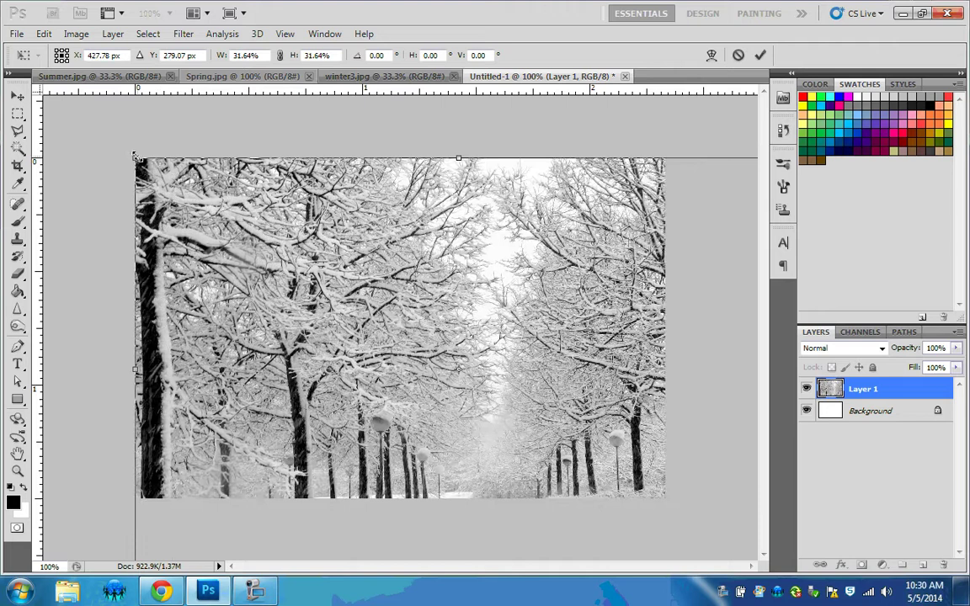
left_click_drag(136, 158, 224, 218)
left_click_drag(548, 428, 671, 495)
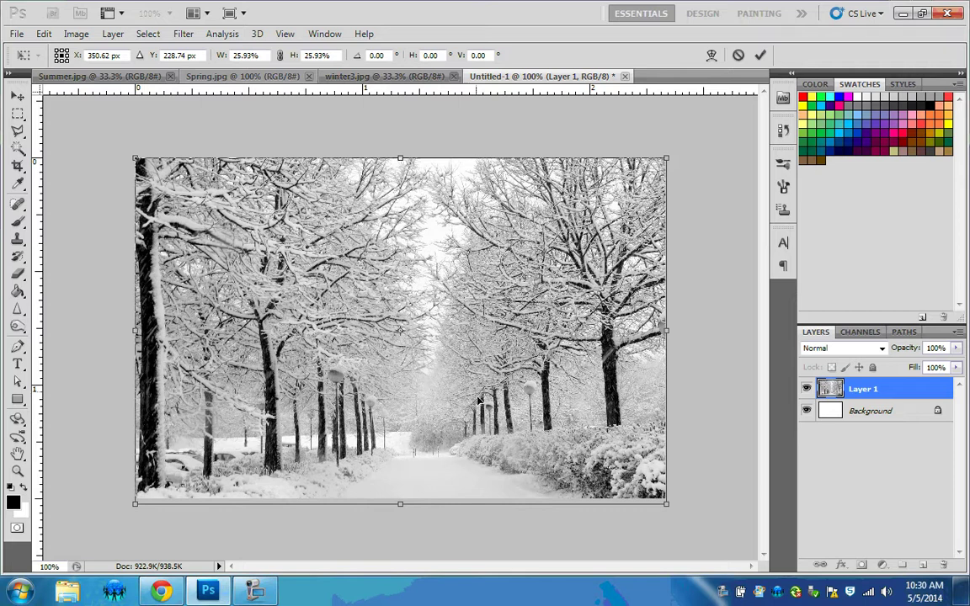
key("Return")
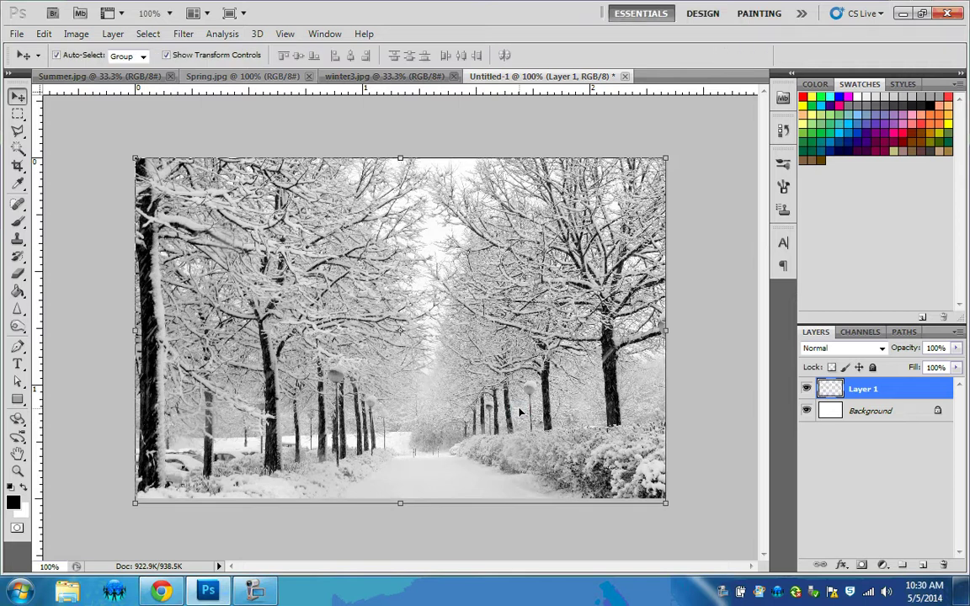
left_click(715, 305)
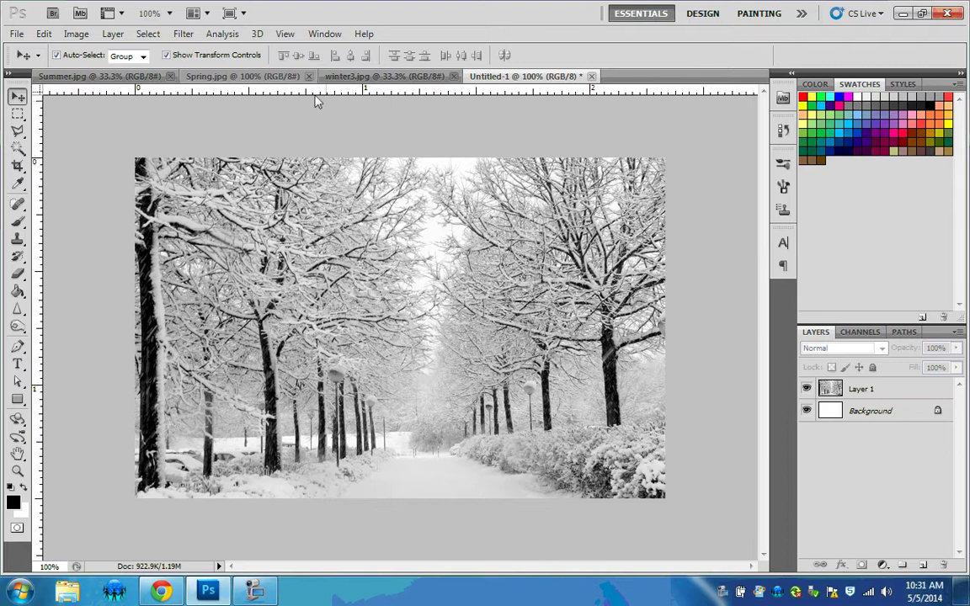
Step: Bring the whole Spring.jpg image into Untitled-1 as a new layer
left_click(226, 76)
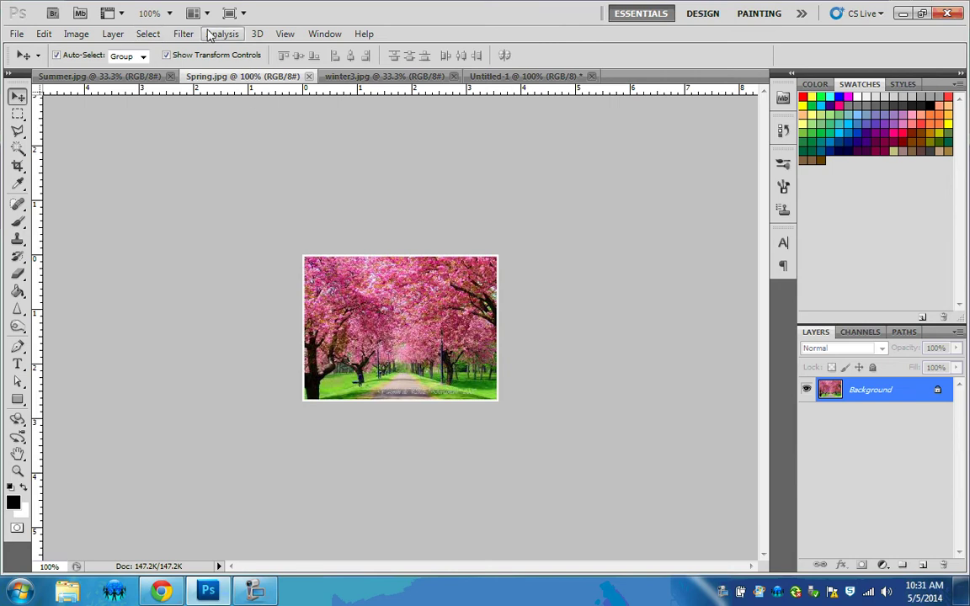
key("ctrl+a")
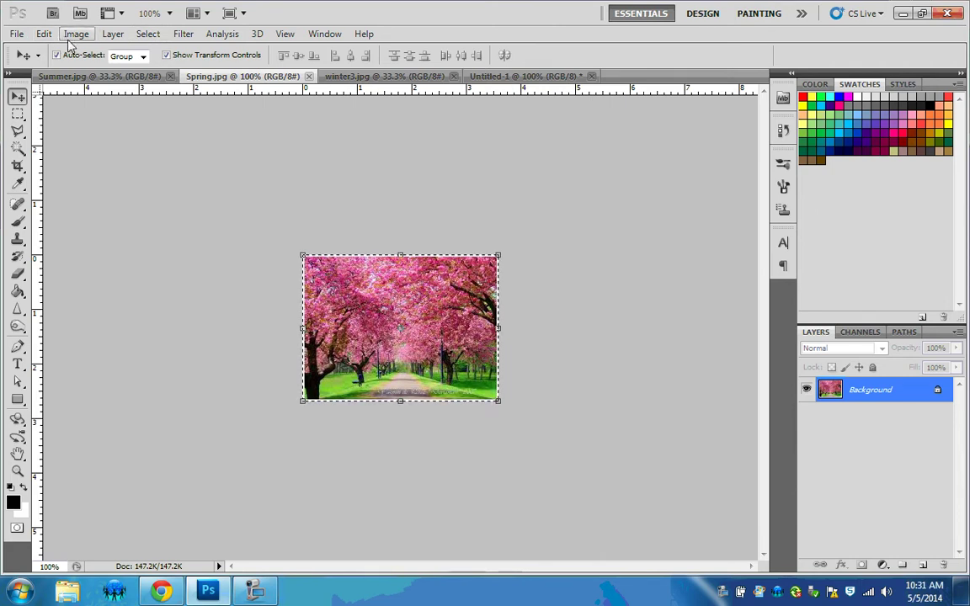
left_click(539, 78)
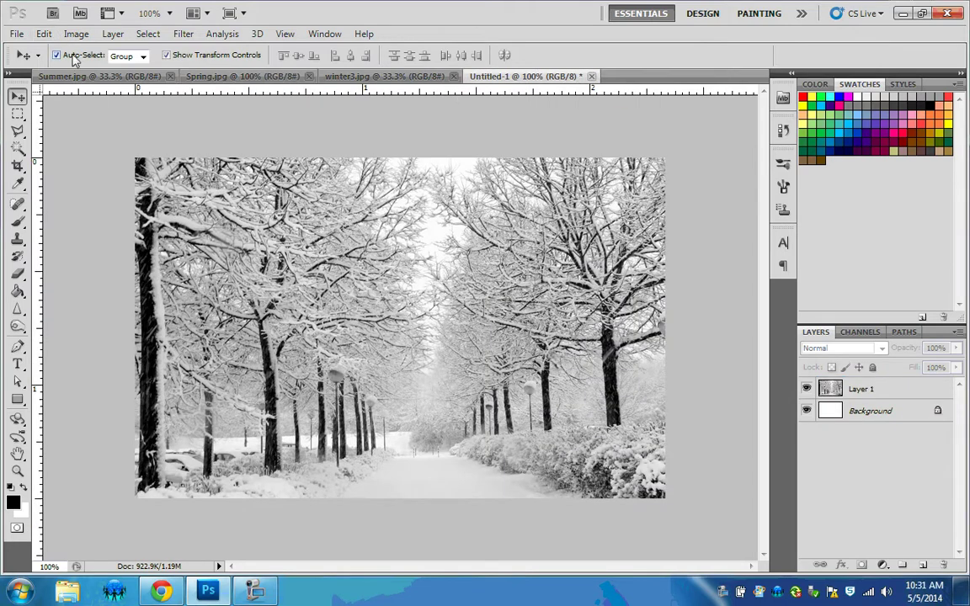
key("ctrl+v")
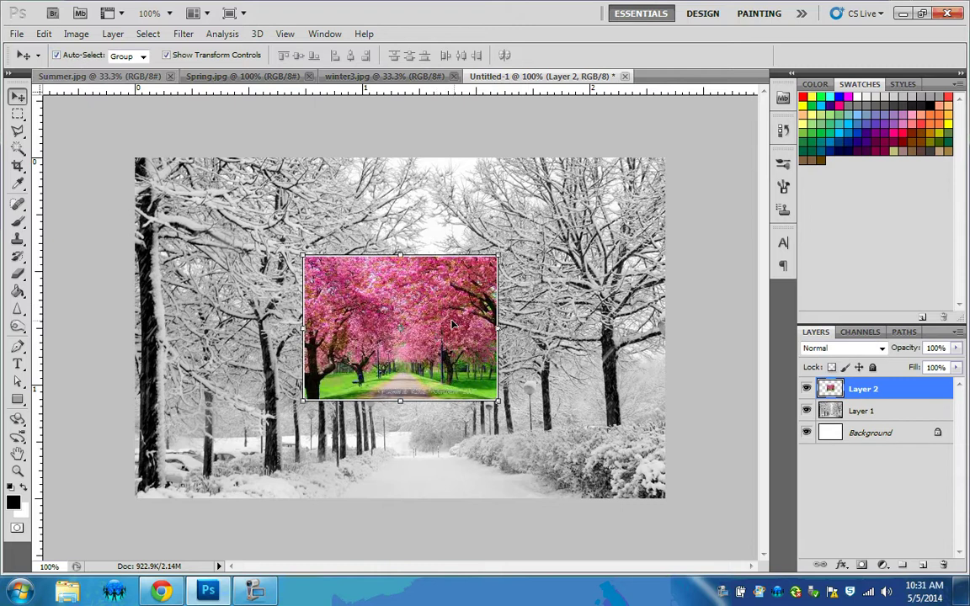
Step: Scale and position the blossom layer to cover the whole canvas, then commit it
left_click_drag(453, 324, 283, 231)
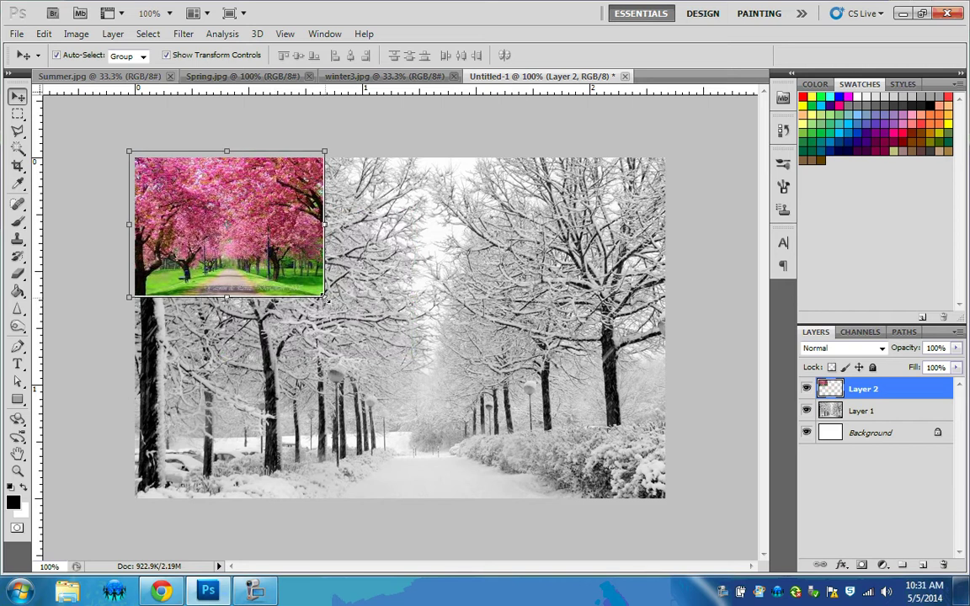
left_click_drag(325, 298, 697, 526)
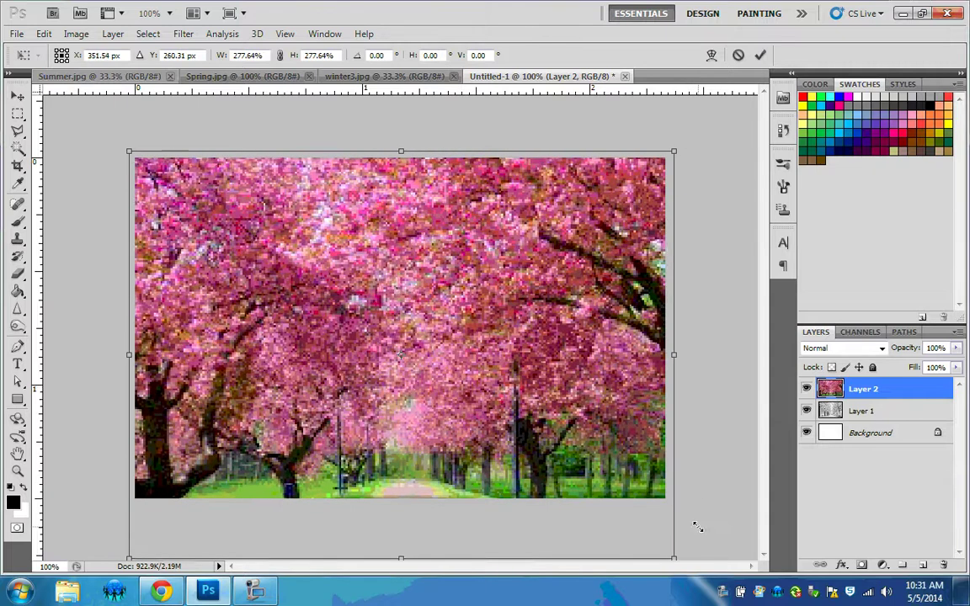
left_click_drag(619, 535, 615, 512)
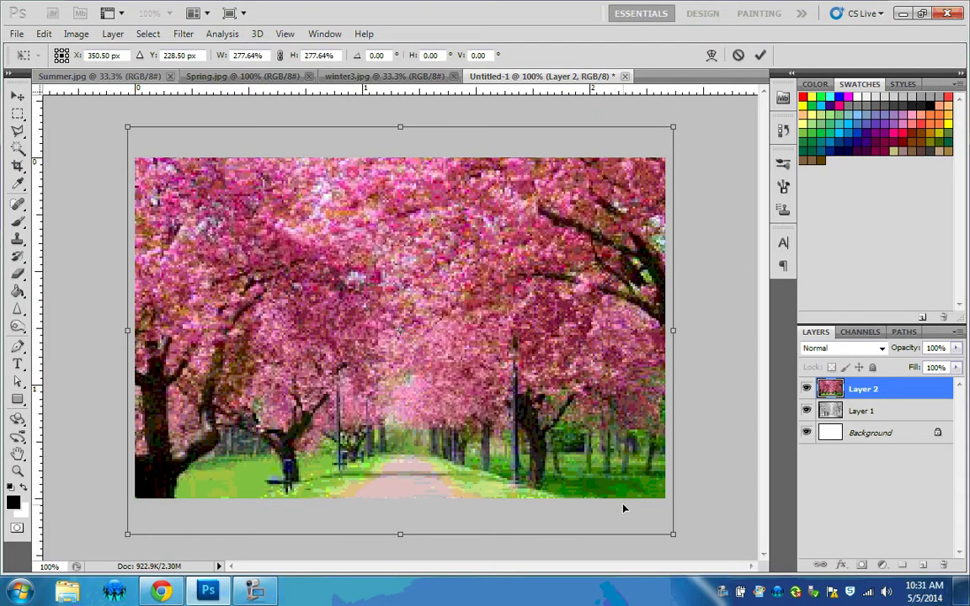
key("Return")
left_click(726, 364)
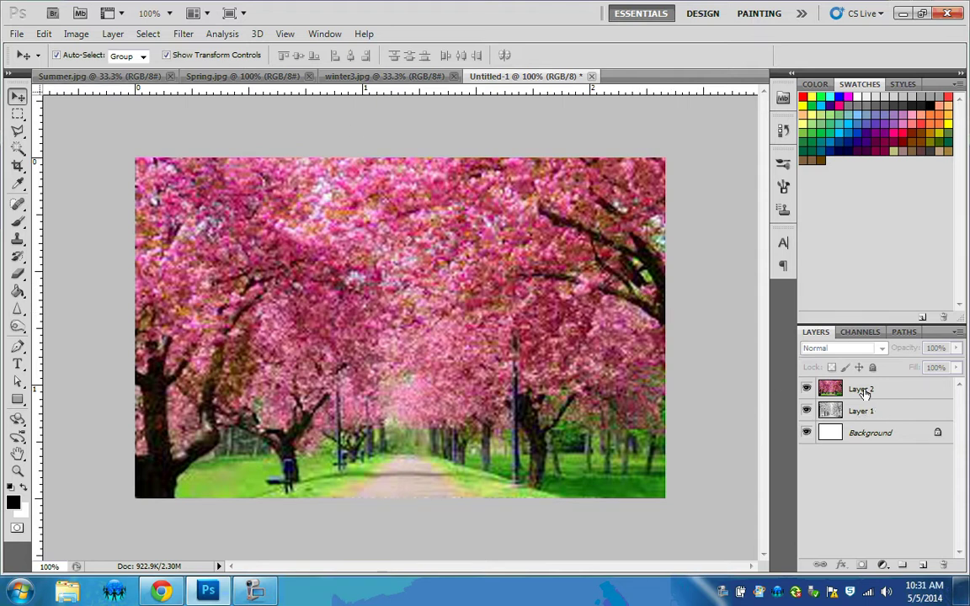
Step: Toggle the blossom and winter layers' visibility to compare each layer, leaving all visible
left_click(807, 390)
left_click(807, 390)
left_click(807, 390)
left_click(807, 390)
left_click(807, 390)
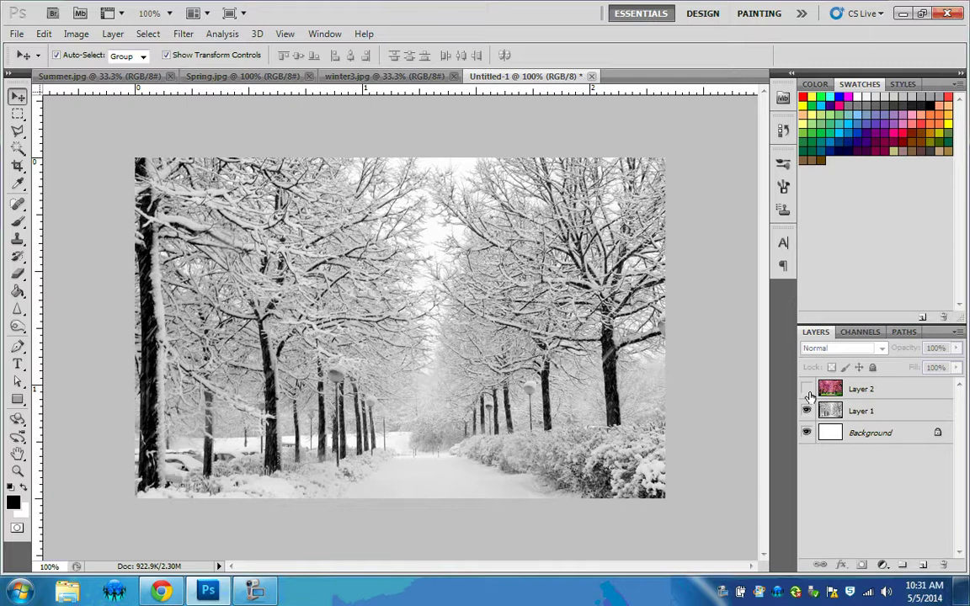
left_click(807, 390)
left_click(807, 390)
left_click(807, 390)
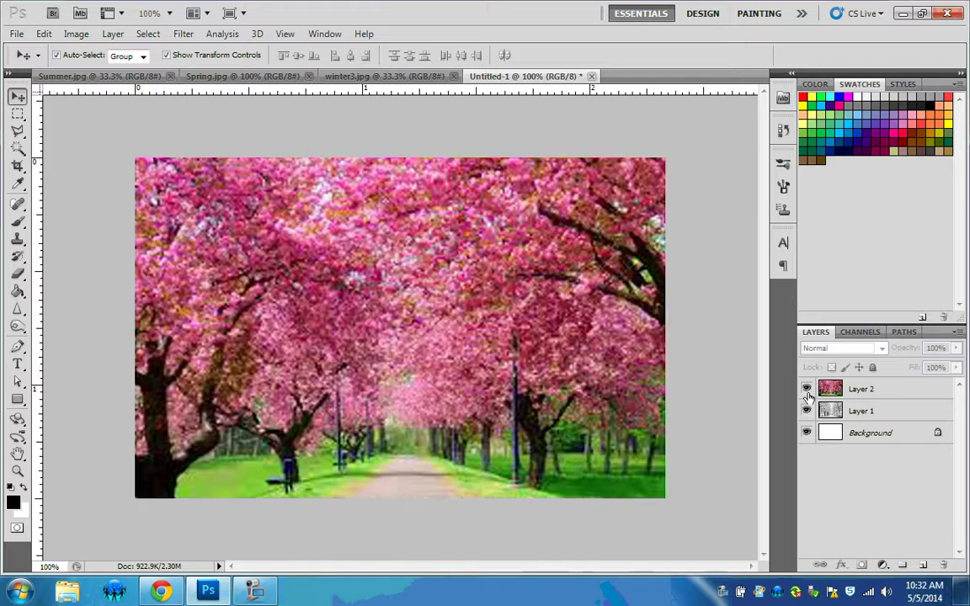
left_click(807, 411)
left_click(807, 411)
left_click(807, 390)
left_click(807, 411)
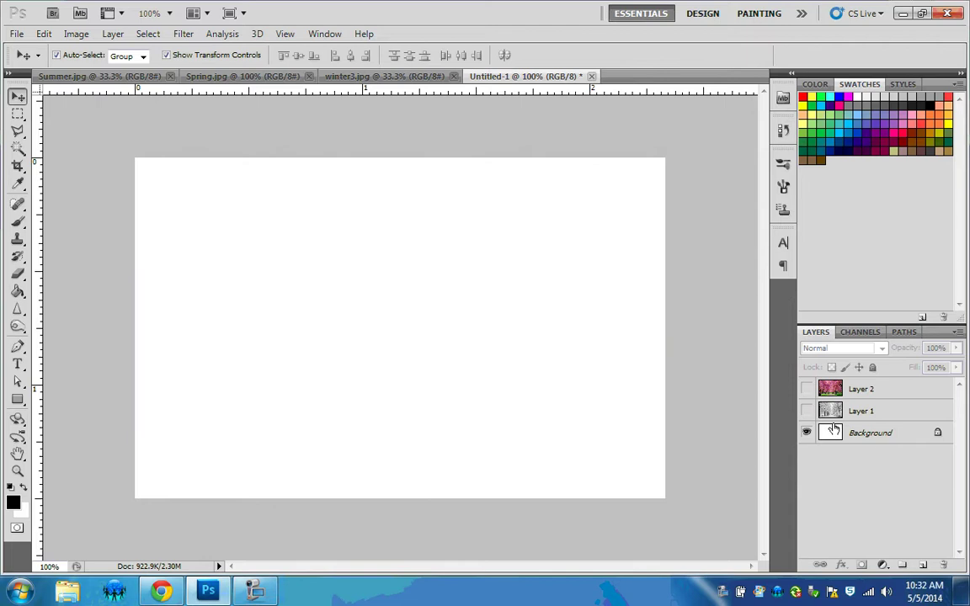
left_click(807, 412)
left_click(807, 390)
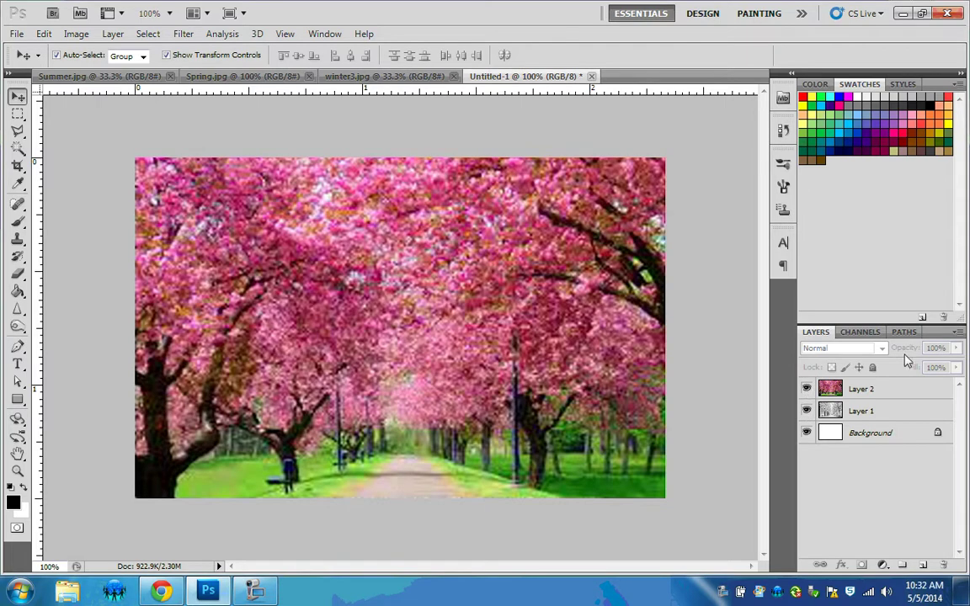
Step: Select the entire Summer.jpg image, then return to Untitled-1
left_click(98, 76)
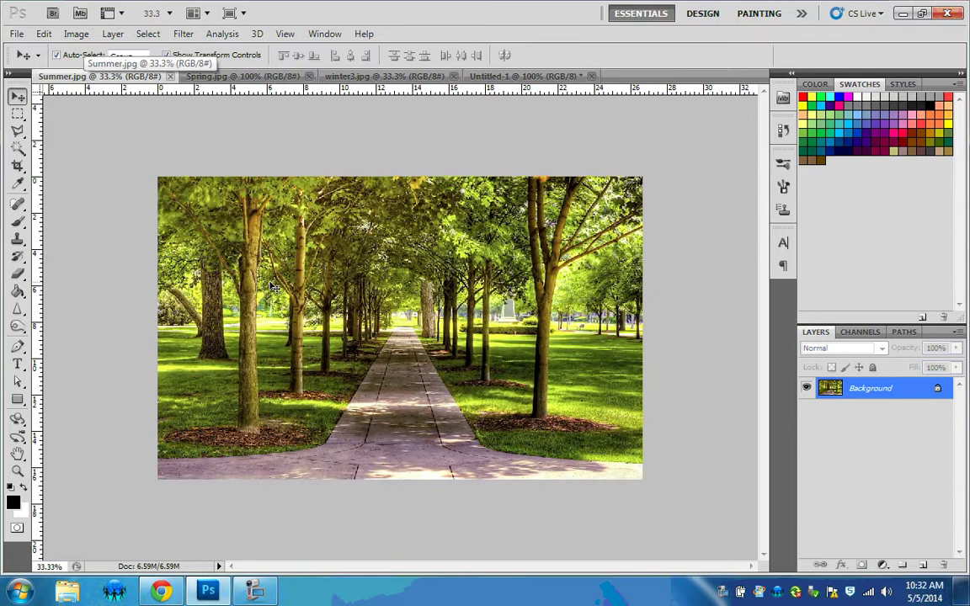
key("ctrl+a")
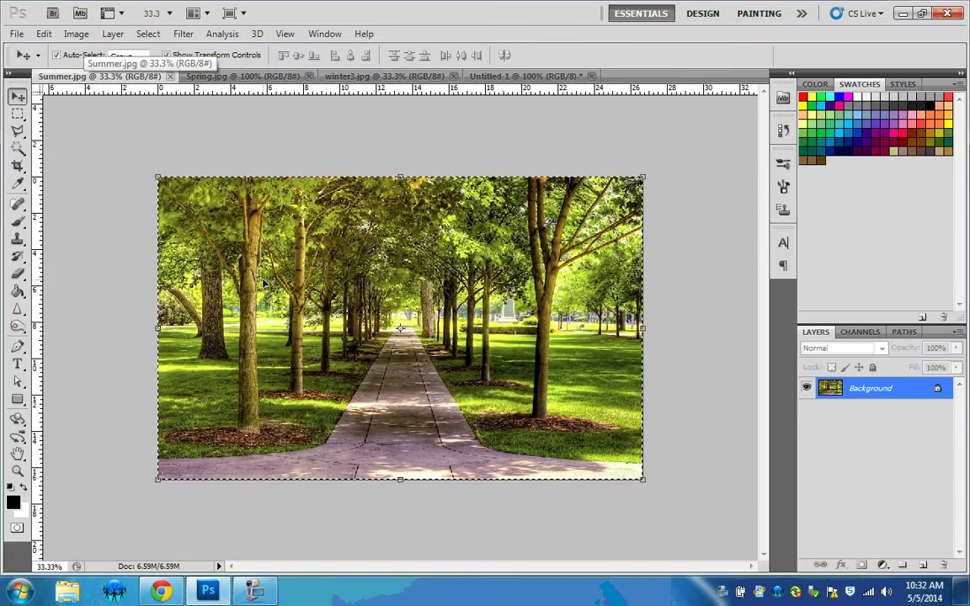
left_click(549, 75)
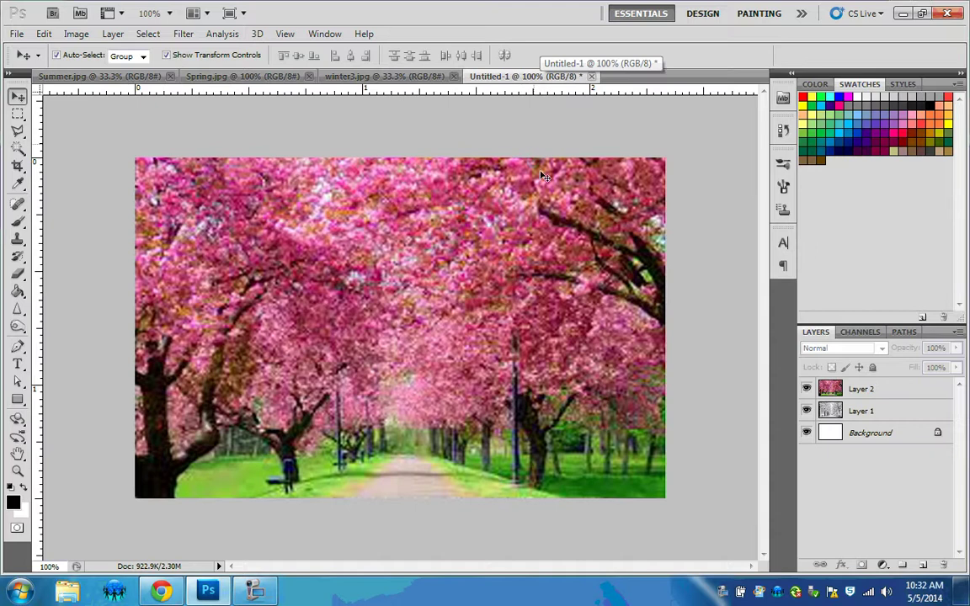
Step: Paste the summer photo as Layer 3 and scale it to about 37.86% to fill the canvas
key("ctrl+v")
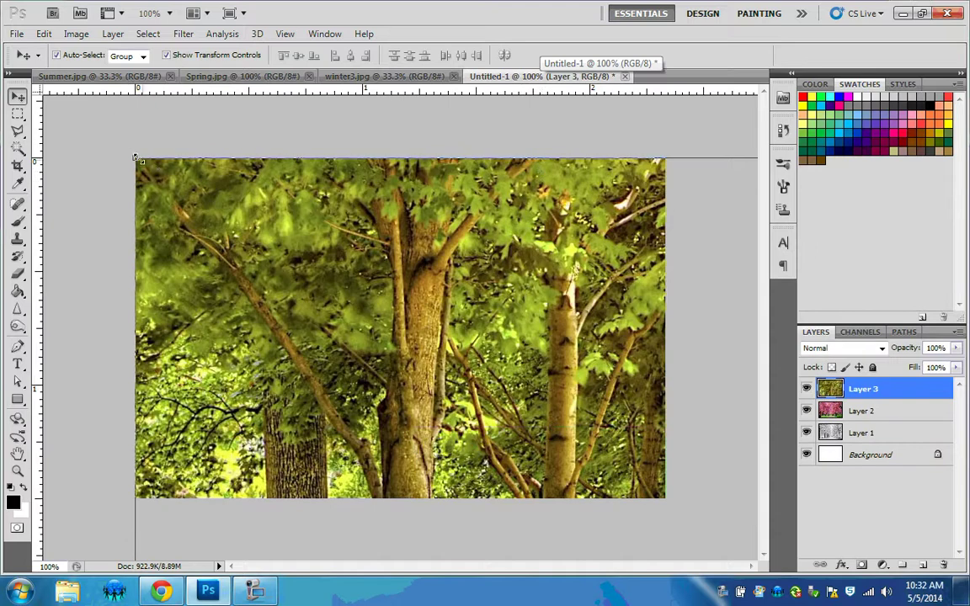
key("ctrl+t")
left_click_drag(135, 158, 416, 331)
left_click_drag(502, 393, 252, 263)
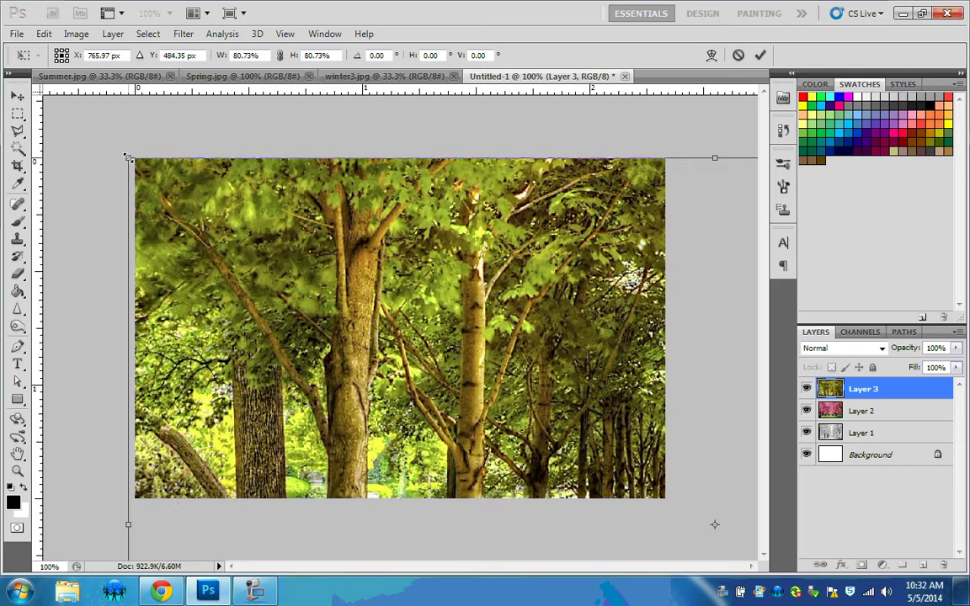
left_click_drag(126, 158, 266, 266)
left_click_drag(133, 156, 151, 147)
left_click_drag(286, 279, 276, 283)
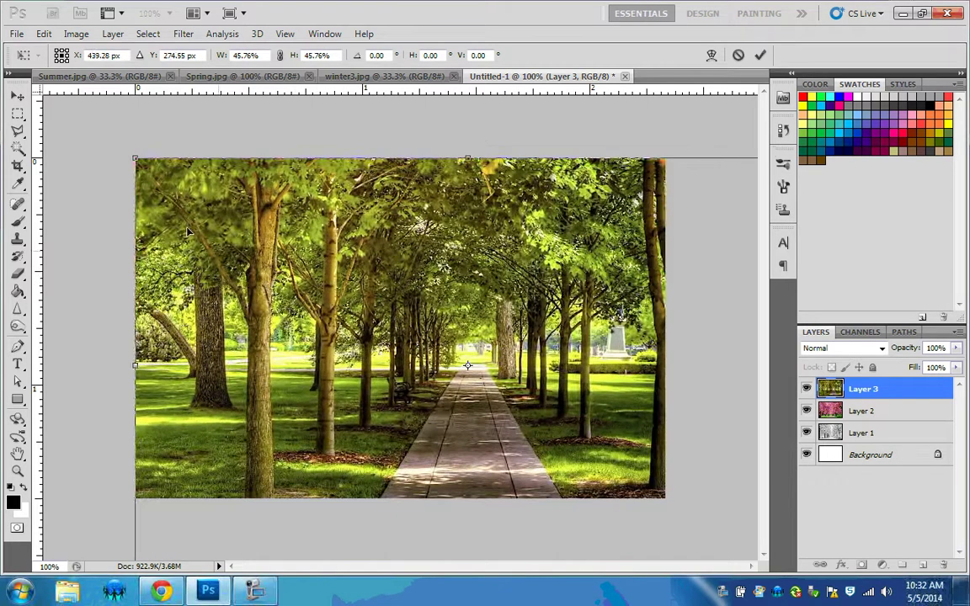
left_click_drag(135, 157, 263, 237)
left_click_drag(361, 299, 263, 227)
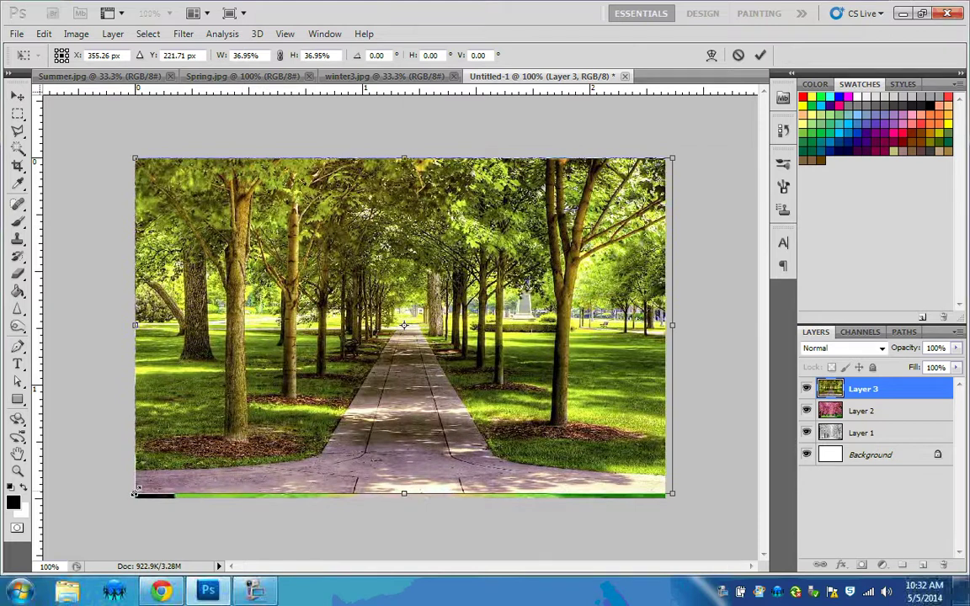
left_click_drag(135, 495, 122, 502)
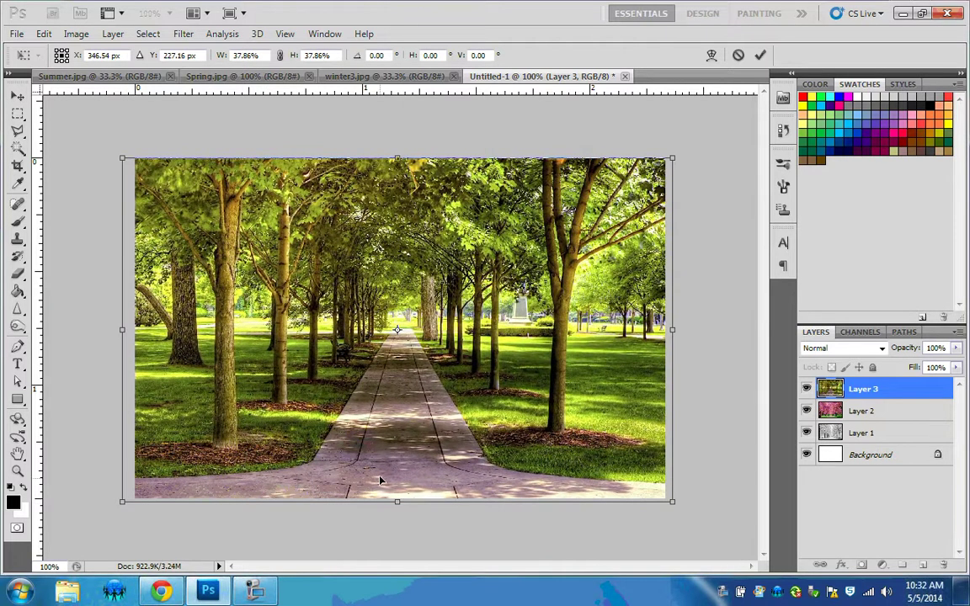
key("Return")
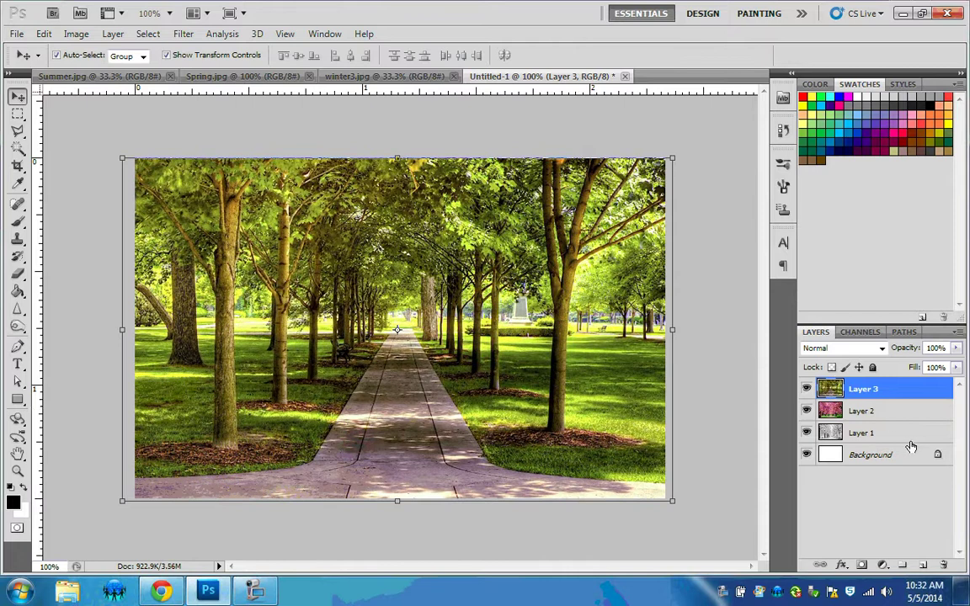
Step: Toggle the summer and blossom layers' visibility to check the layers beneath
left_click(807, 389)
left_click(807, 389)
left_click(807, 390)
left_click(807, 389)
left_click(807, 411)
left_click(807, 389)
left_click(807, 389)
left_click(807, 411)
Step: Deselect the layers and show the Animation timeline from the Window menu
left_click(703, 282)
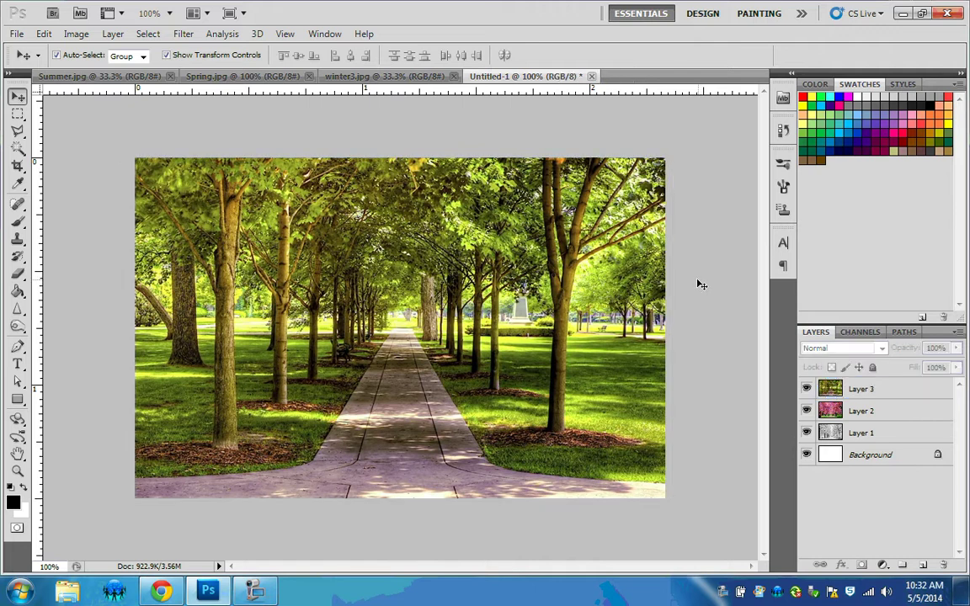
left_click(313, 33)
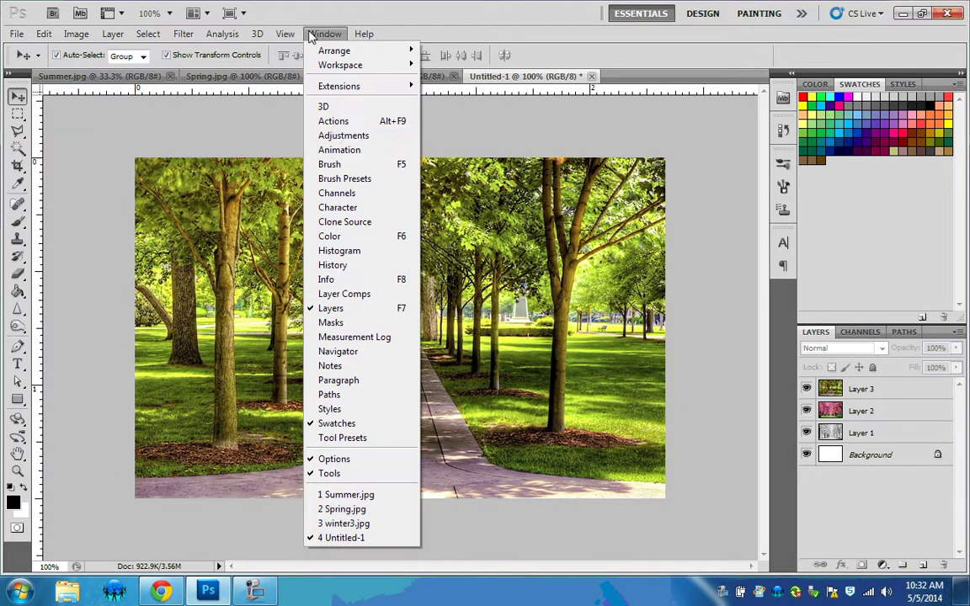
left_click(376, 150)
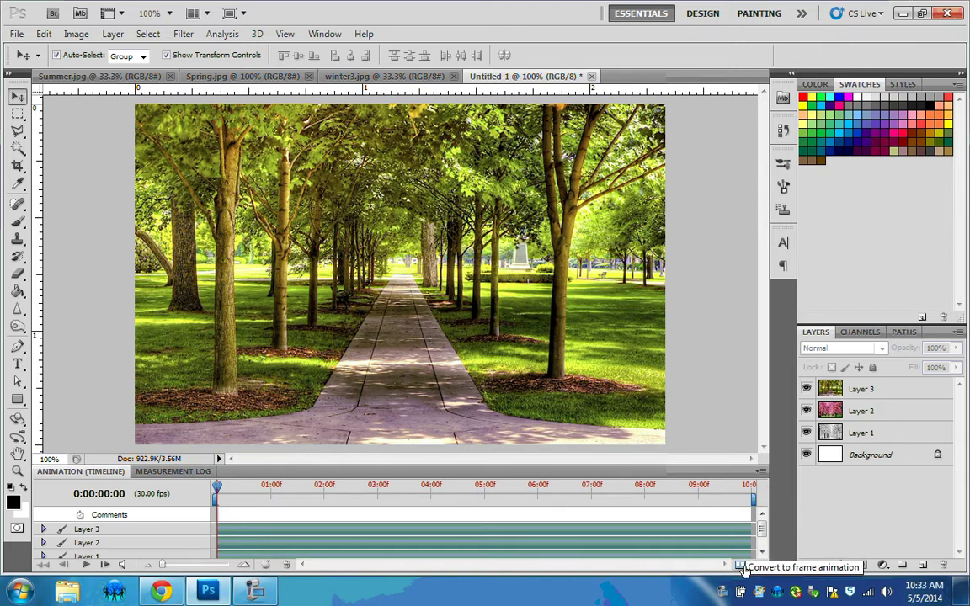
Step: Convert to frame animation, enable Create New Layer for Each New Frame, and make frames from layers
left_click(741, 566)
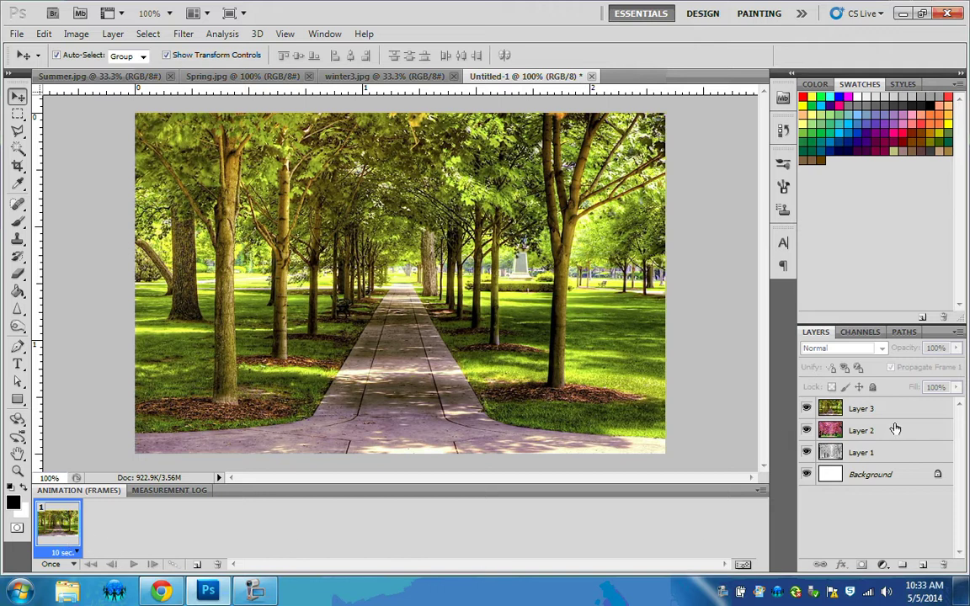
left_click(760, 490)
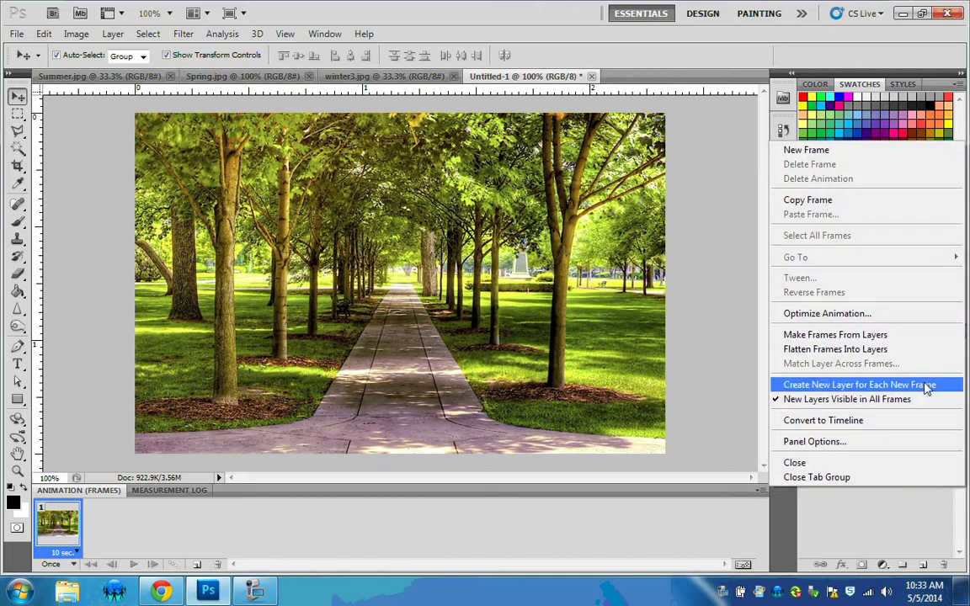
left_click(752, 522)
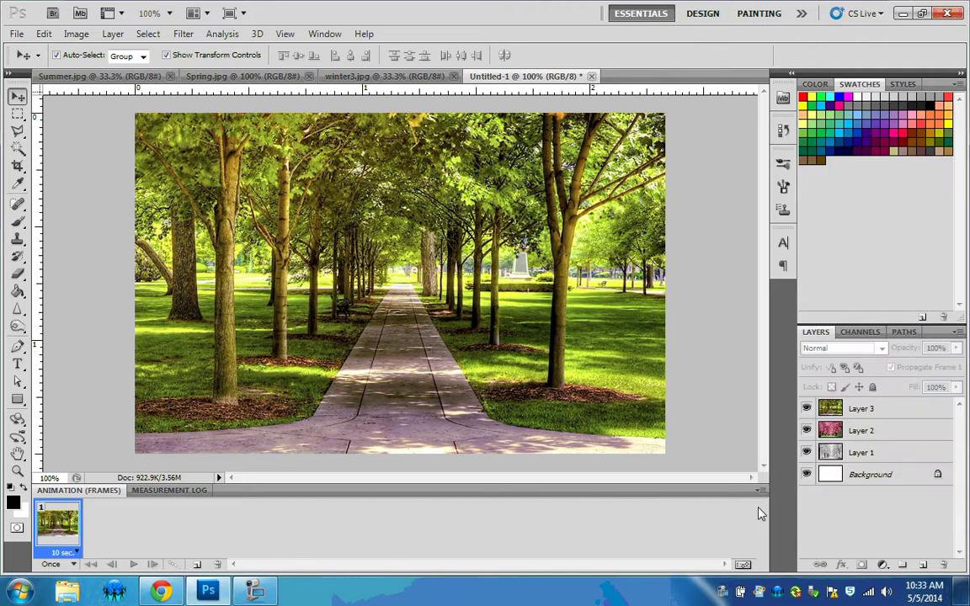
left_click(759, 491)
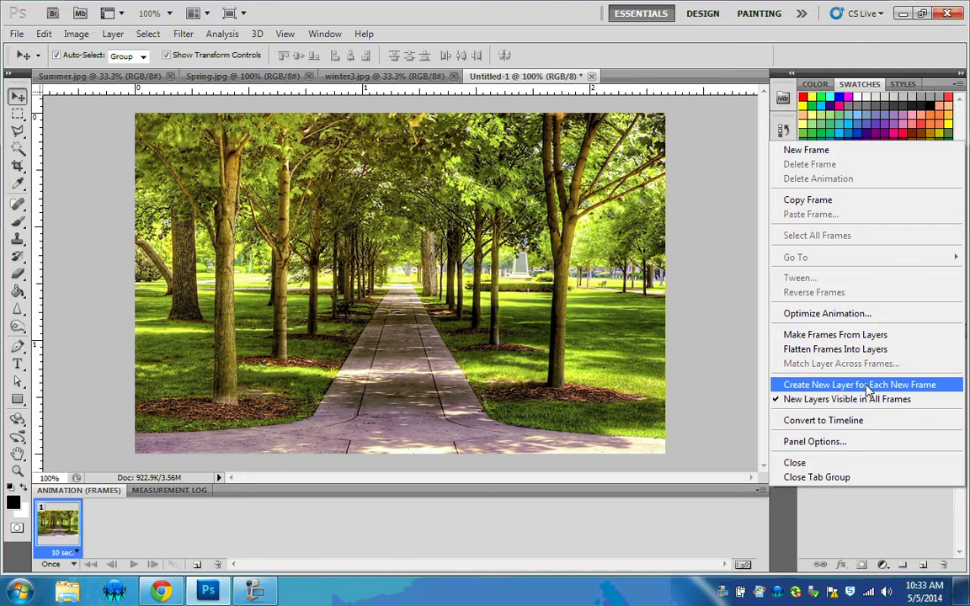
left_click(870, 389)
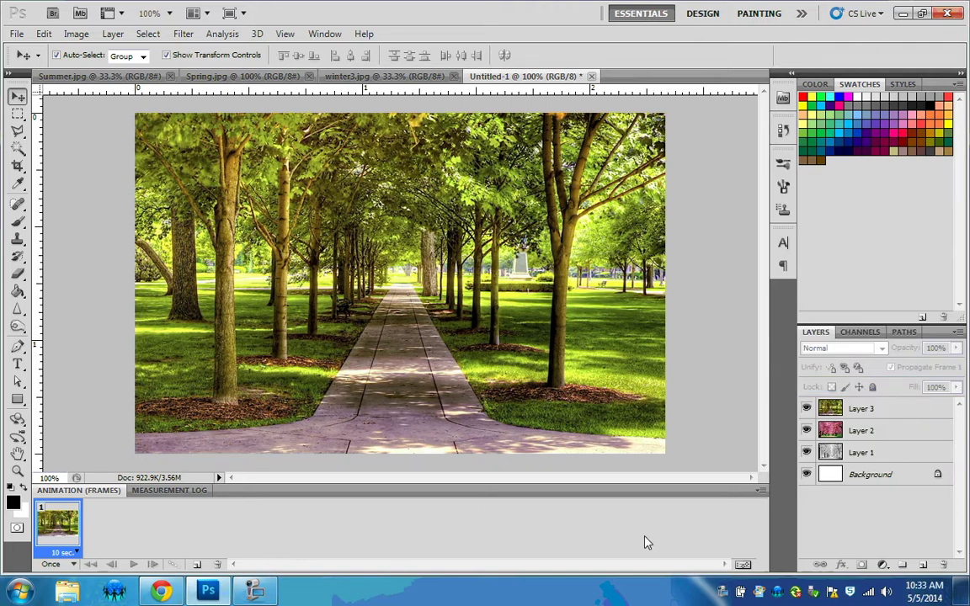
left_click(761, 491)
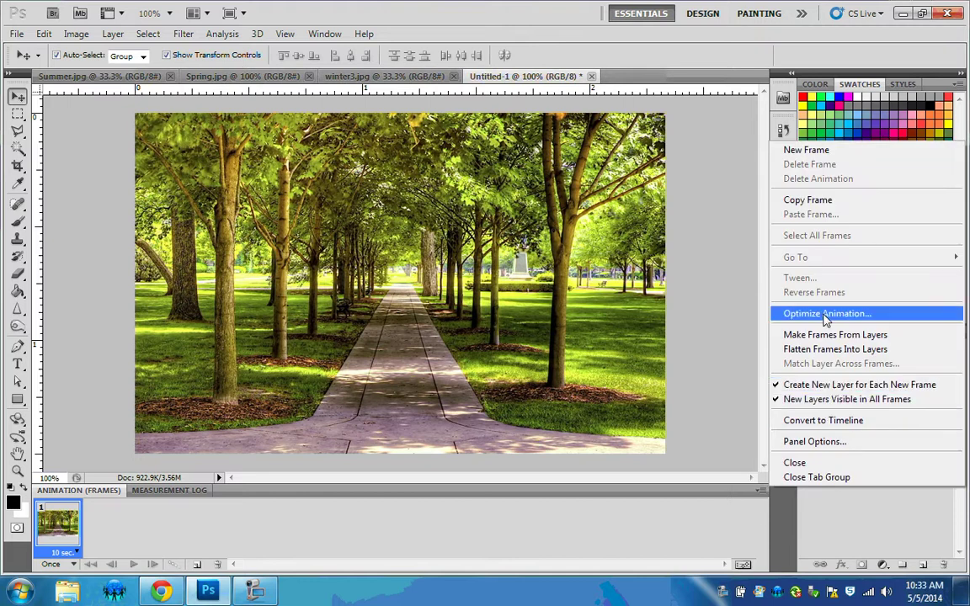
left_click(901, 337)
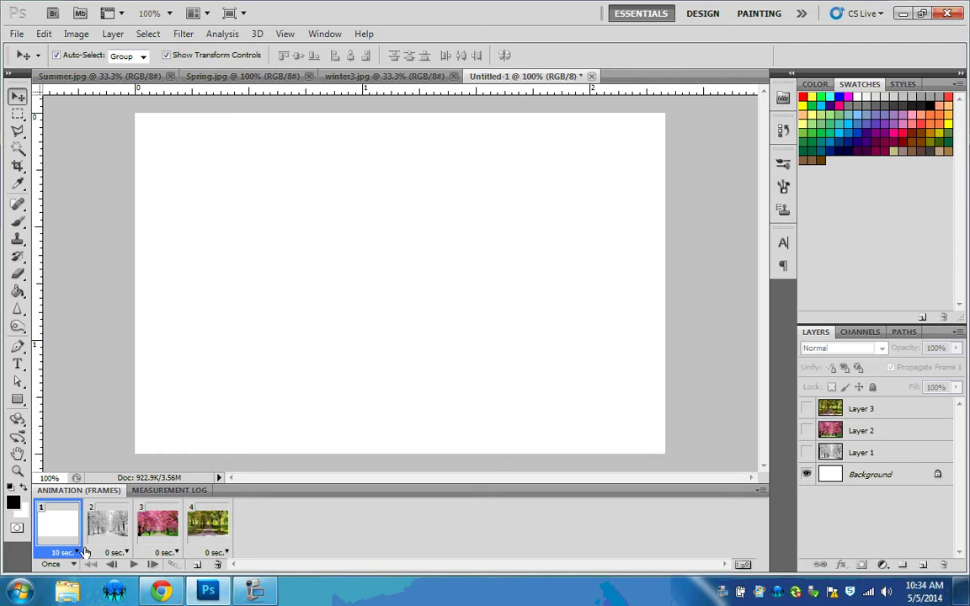
Step: Preview frames 2–4 (winter, spring blossom, summer), then return to the blank first frame
left_click(107, 534)
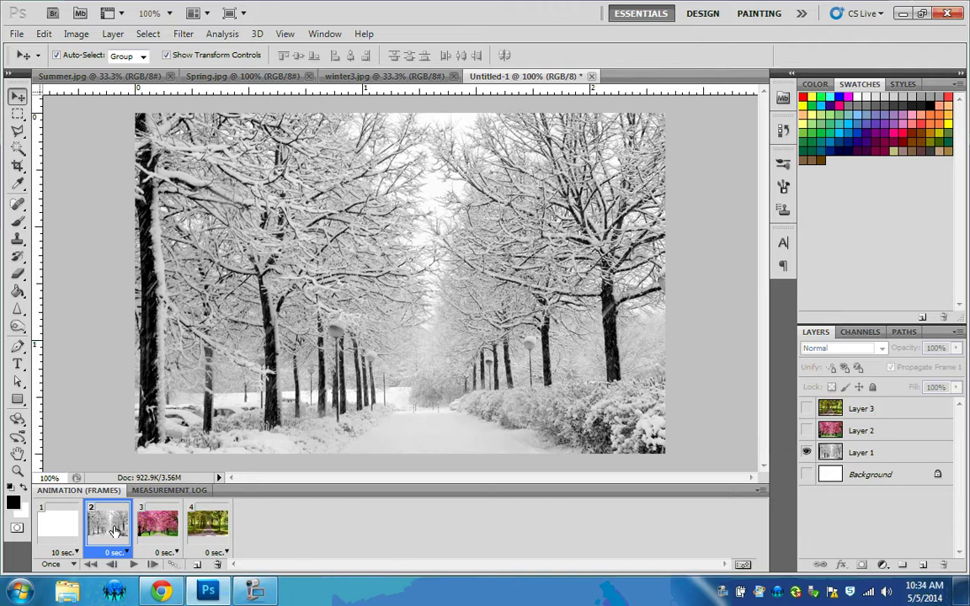
left_click(173, 531)
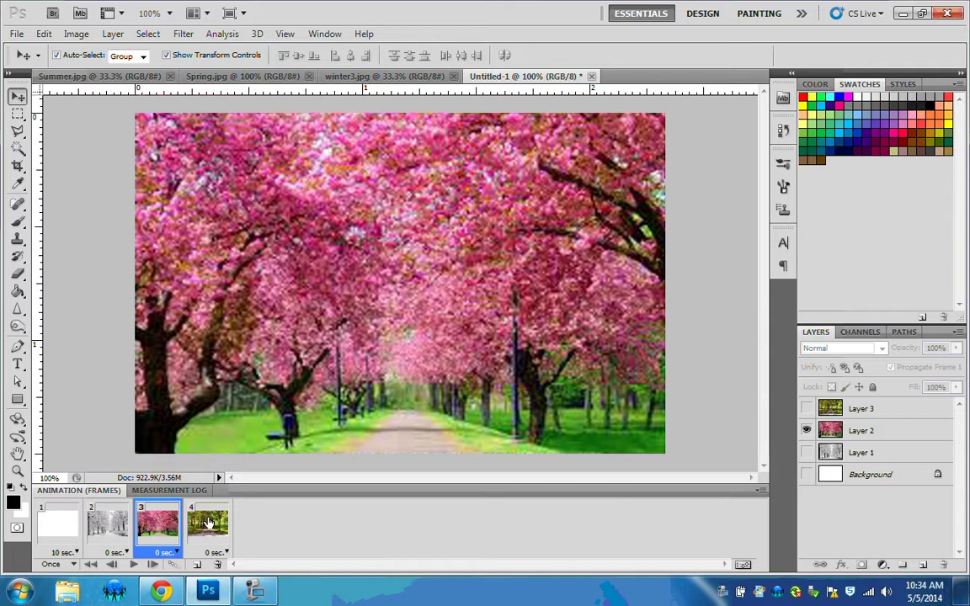
left_click(208, 522)
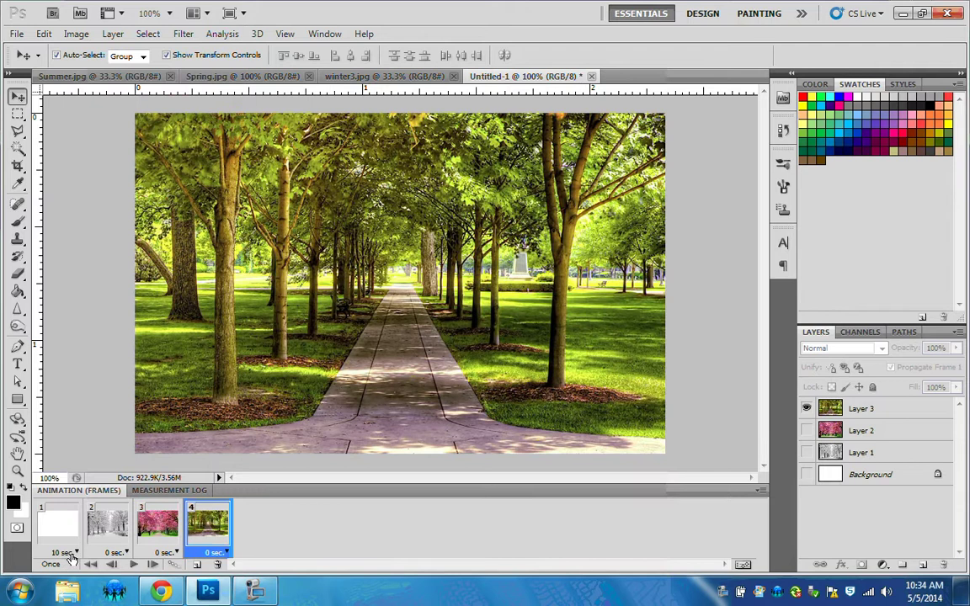
left_click(62, 552)
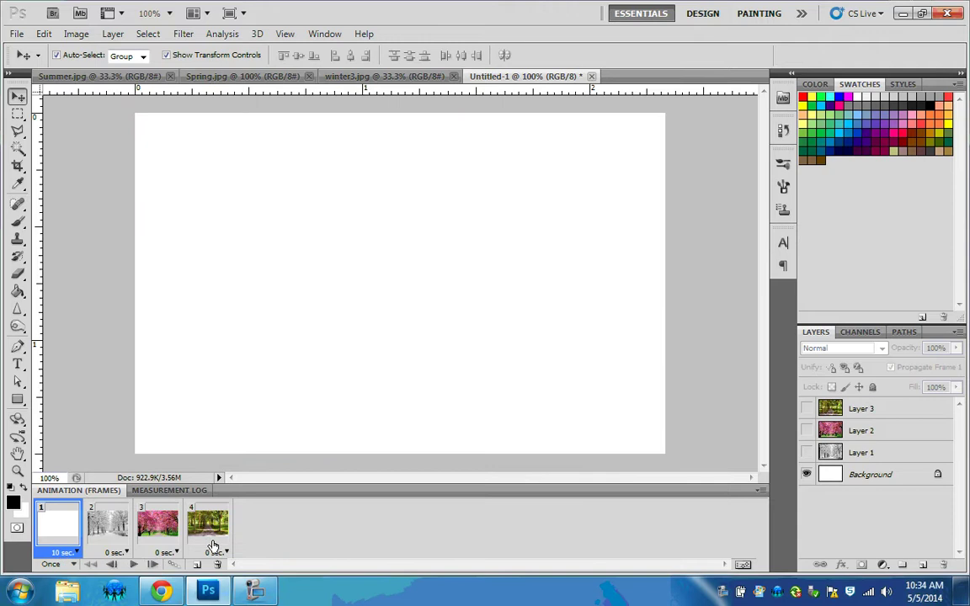
Step: Set the delay of frame 1, then all four frames, to 0.5 seconds
left_click(67, 553)
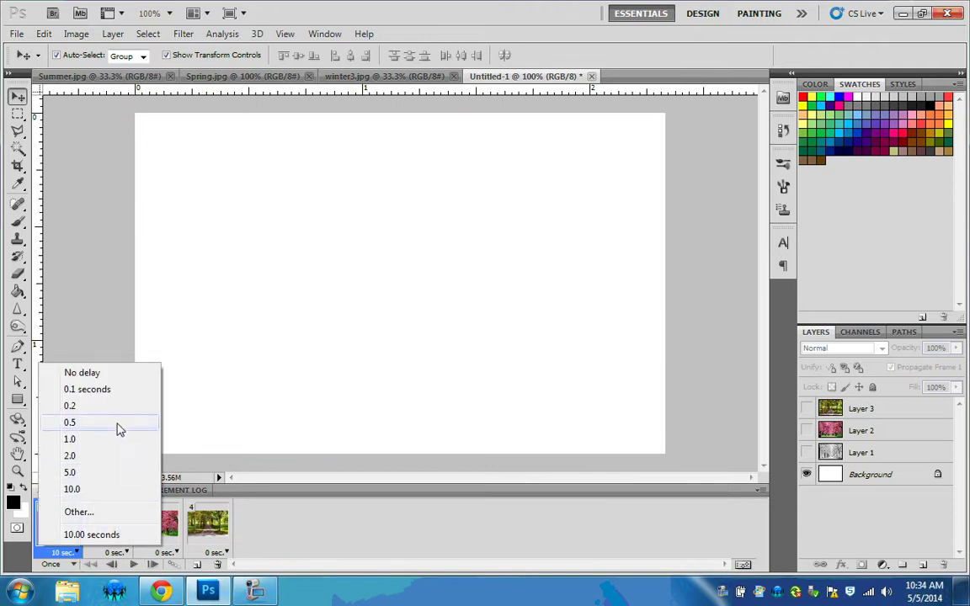
left_click(114, 439)
left_click(66, 553)
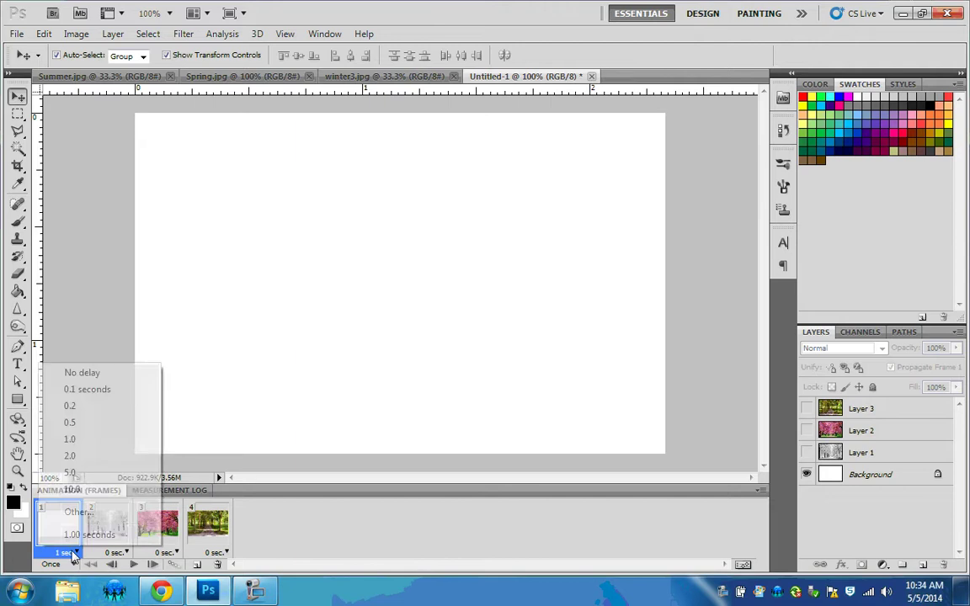
left_click(91, 422)
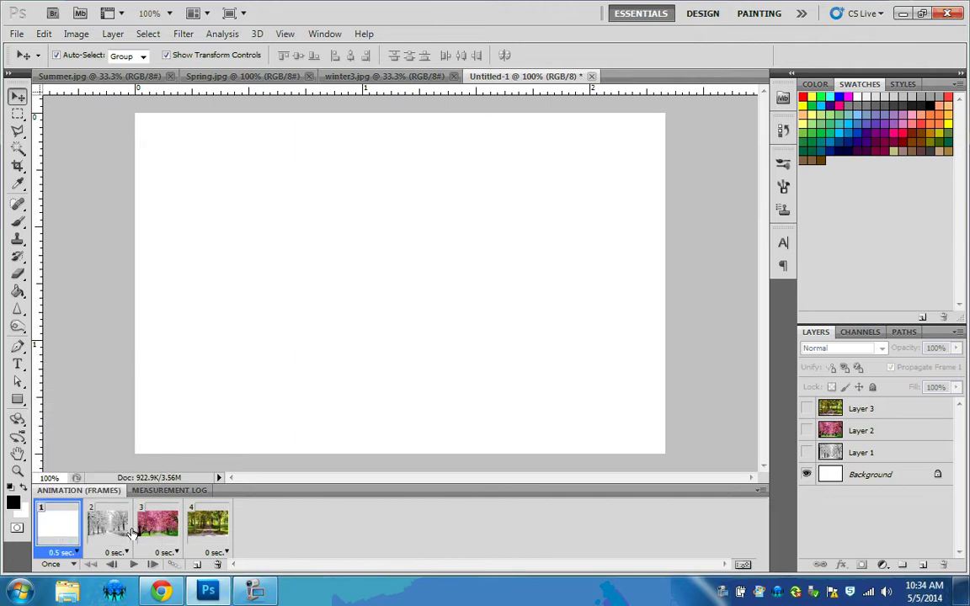
left_click(218, 529, "shift")
left_click(228, 553)
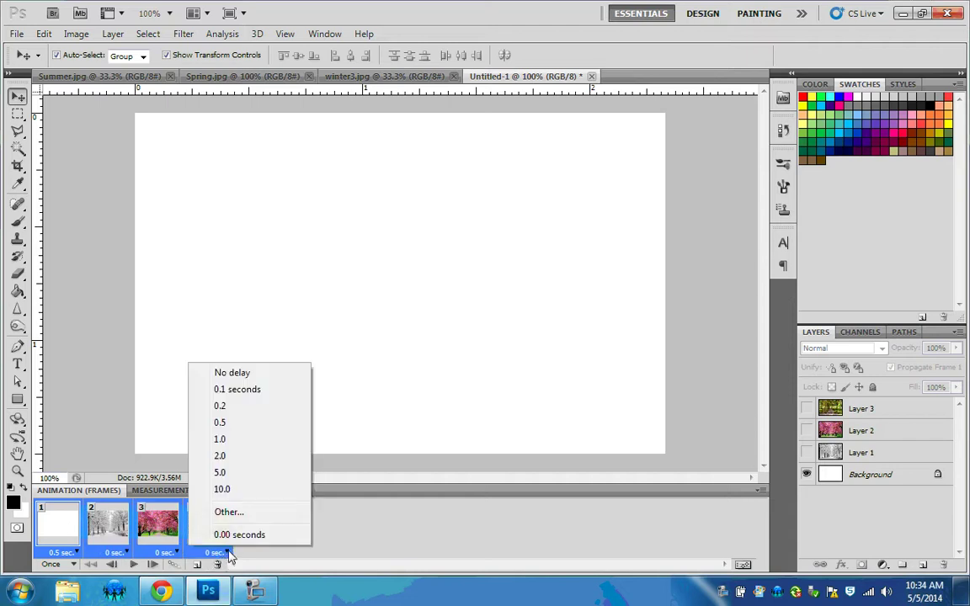
left_click(244, 426)
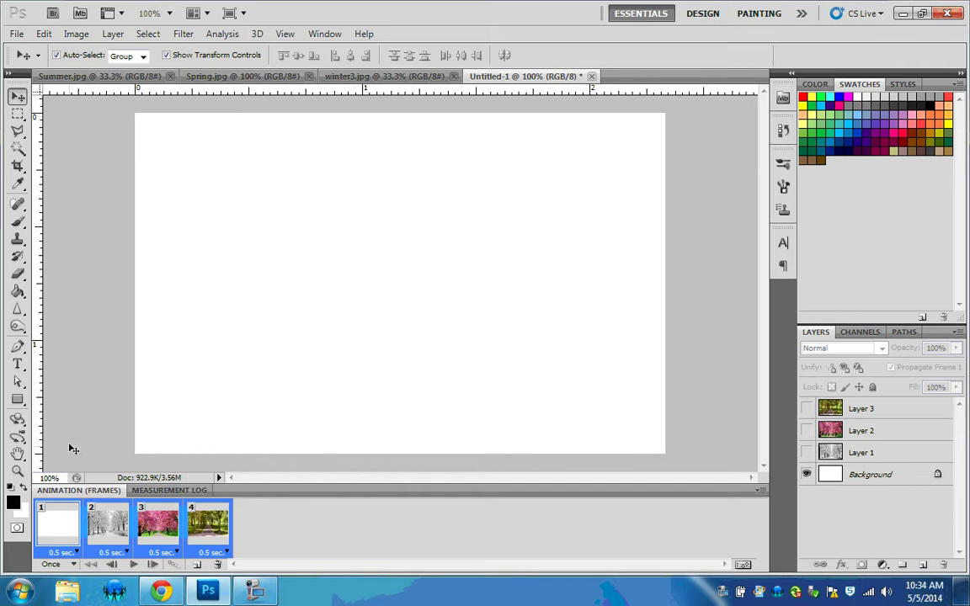
Step: Play and stop the animation preview, then reselect the first frame
left_click(133, 565)
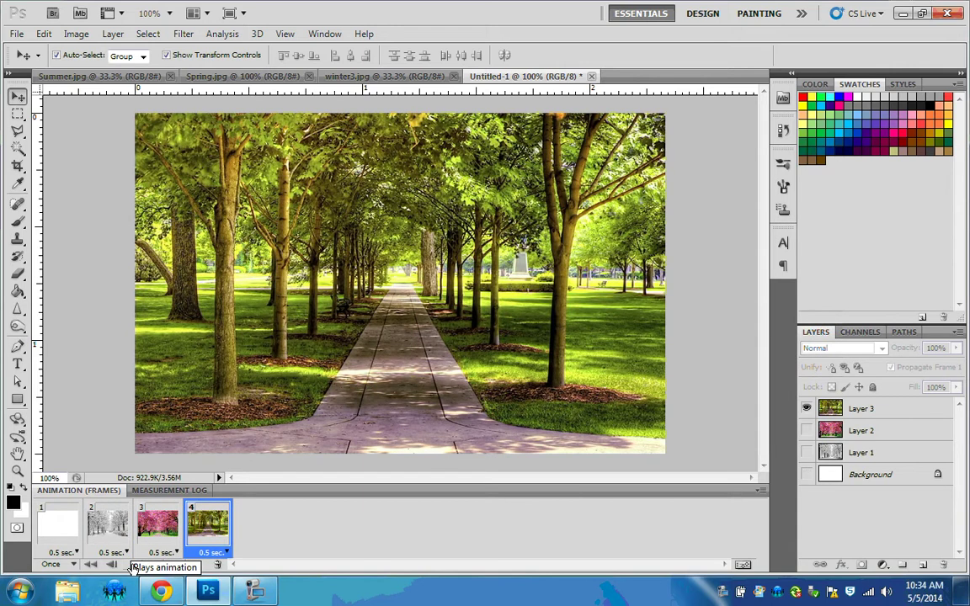
left_click(132, 565)
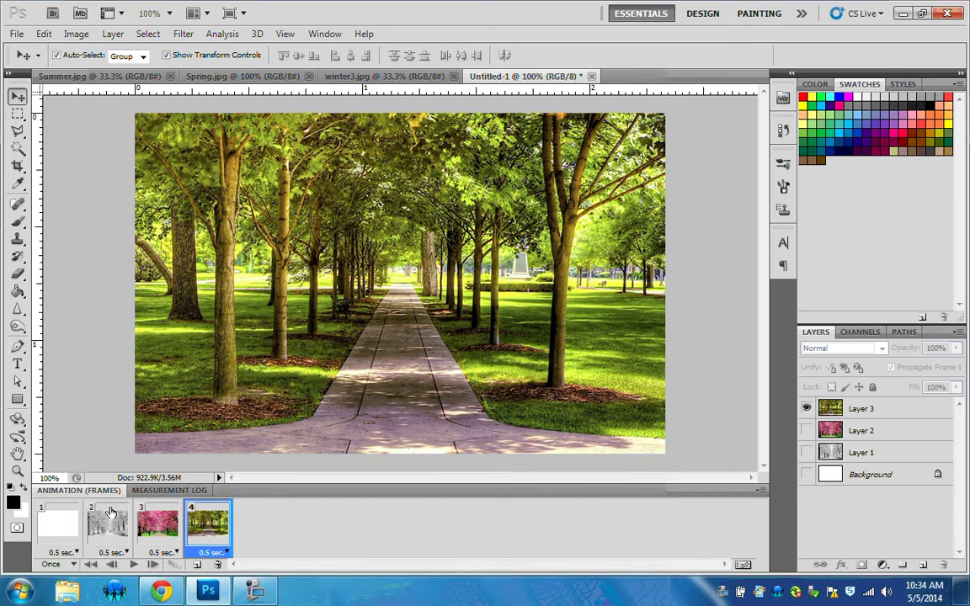
left_click(63, 529)
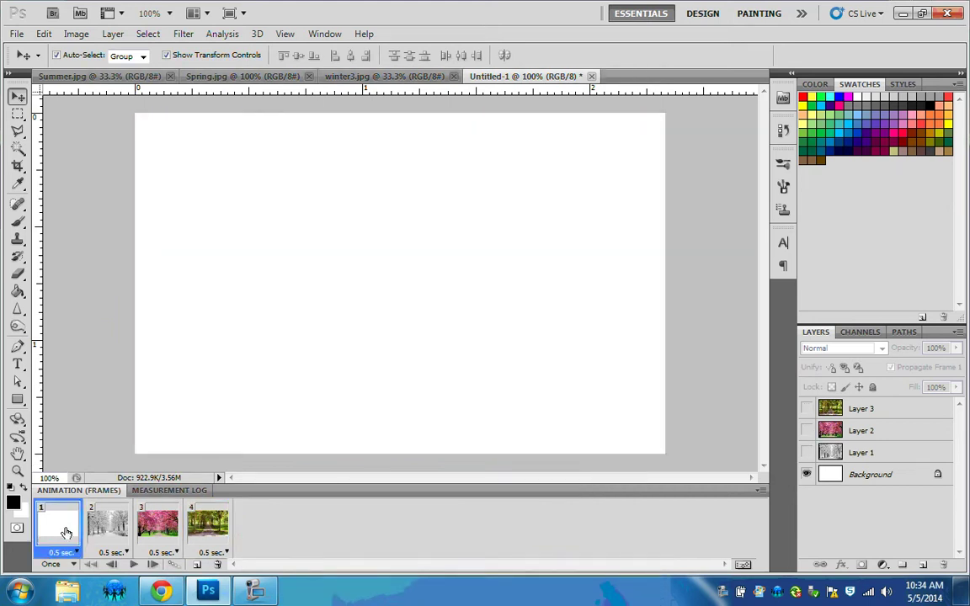
Step: Add a new text layer on frame 1 and colour the typed title text red (ff0000)
left_click(20, 365)
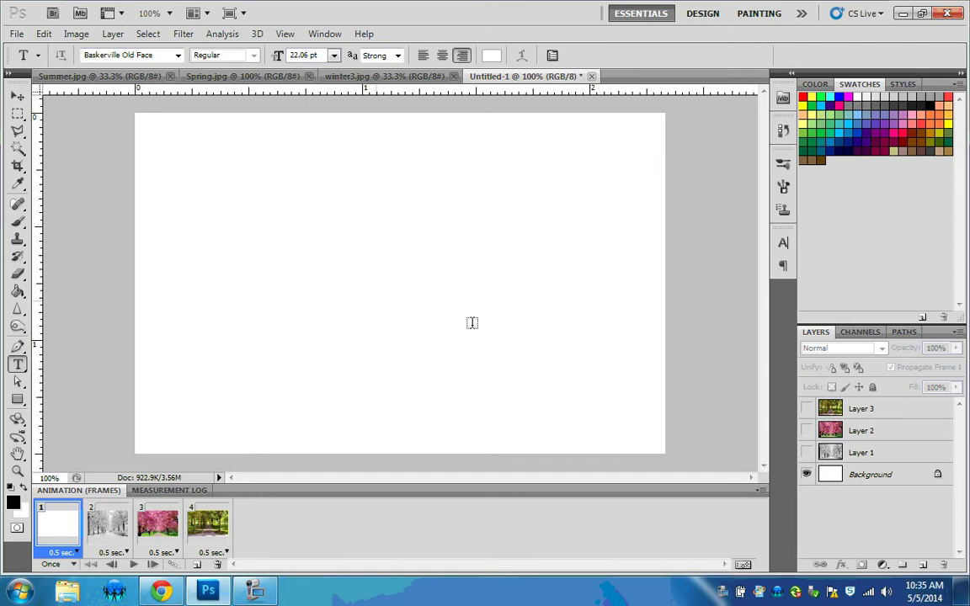
left_click(255, 276)
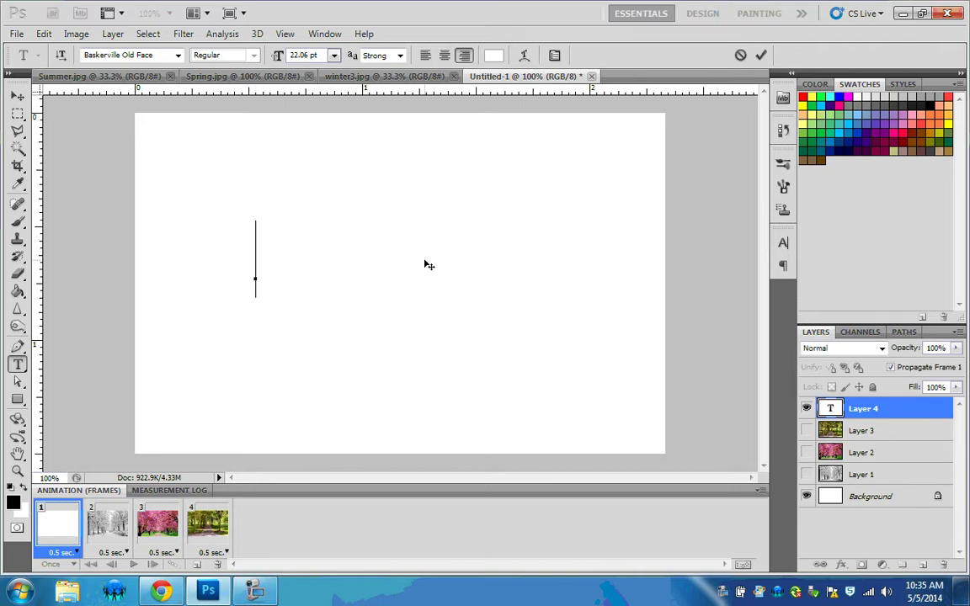
type("_______________")
left_click_drag(258, 253, 30, 261)
left_click(494, 54)
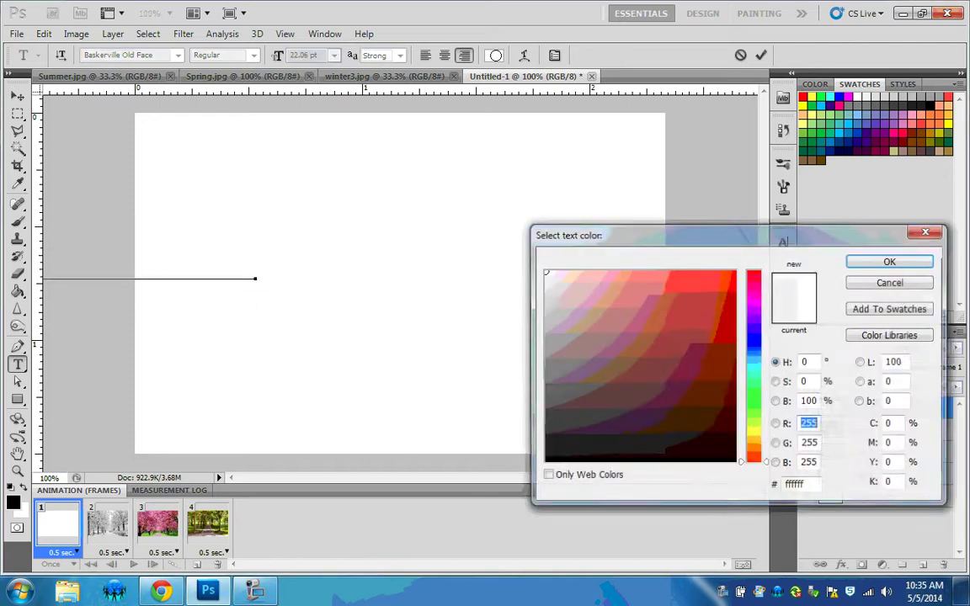
left_click_drag(694, 350, 741, 252)
left_click(891, 261)
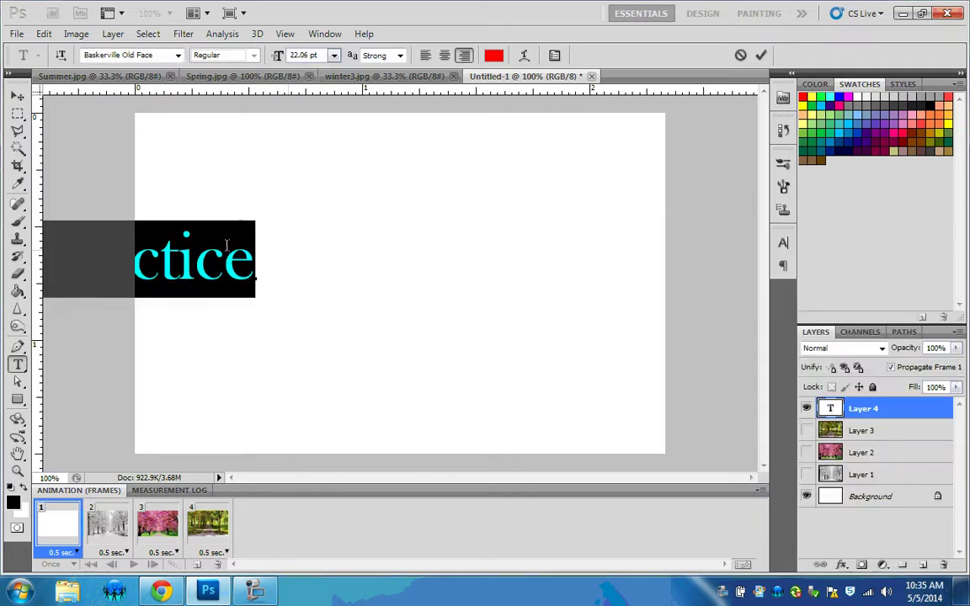
Step: Append ' Animation' to the red title and select the whole line of text
left_click(257, 266)
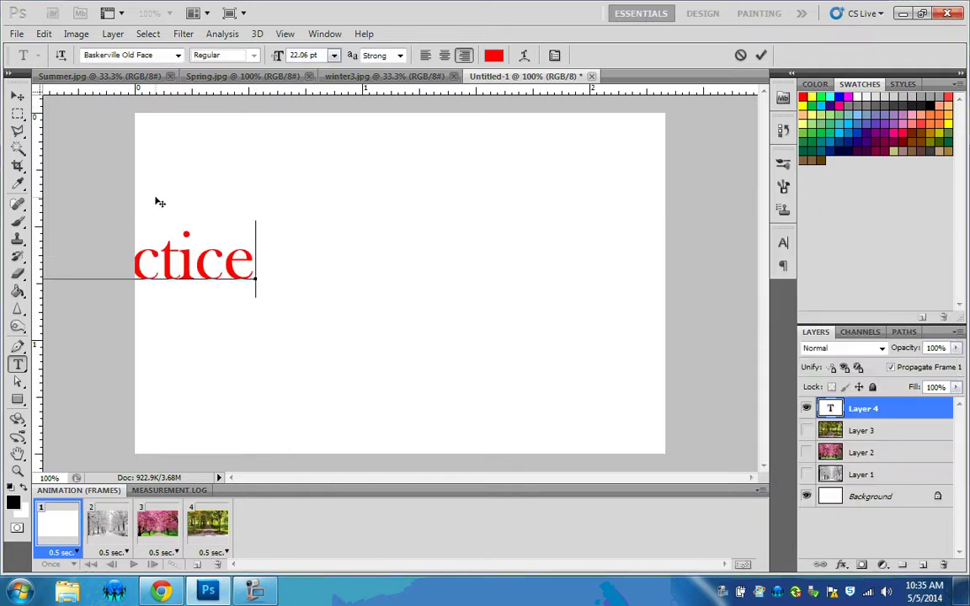
type("Animation")
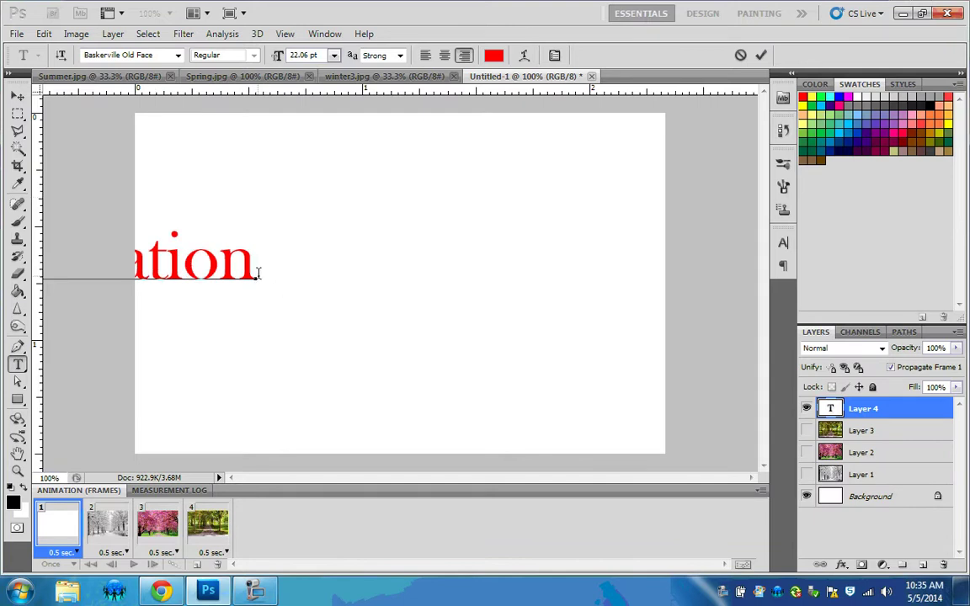
left_click_drag(258, 273, 2, 219)
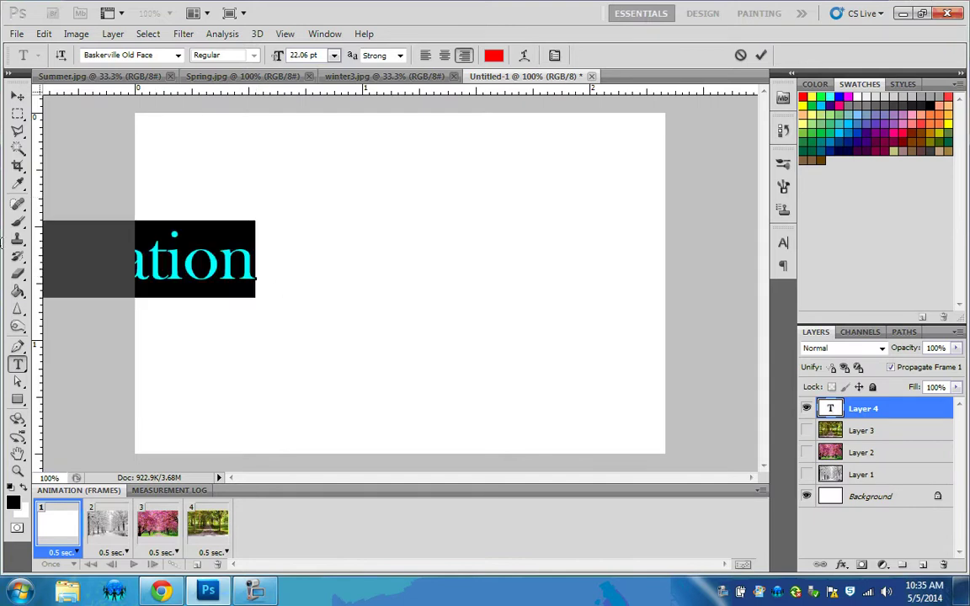
Step: Set the title text to 12 pt and drag it into the middle of the canvas
left_click(333, 55)
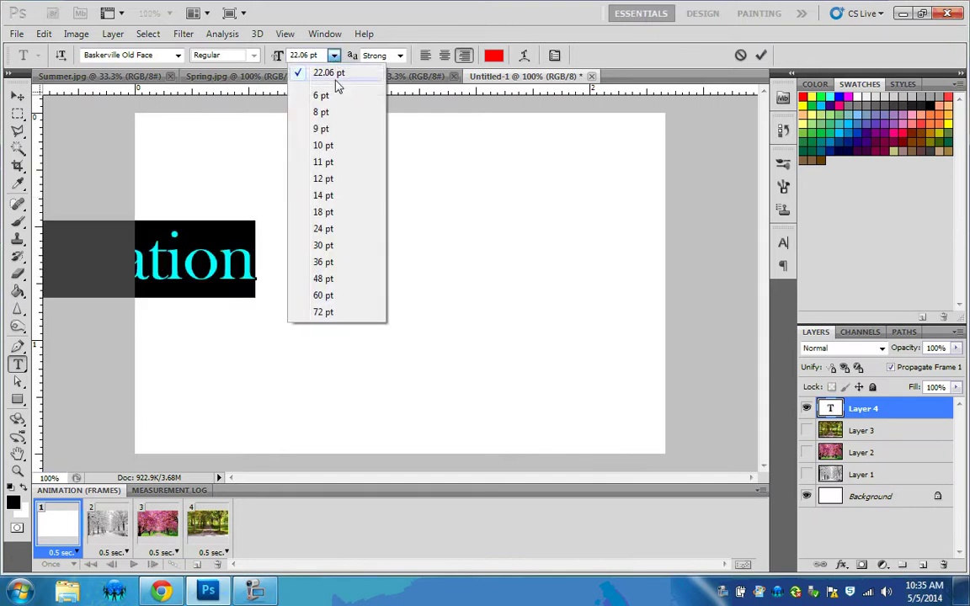
left_click(339, 180)
key("ctrl+h")
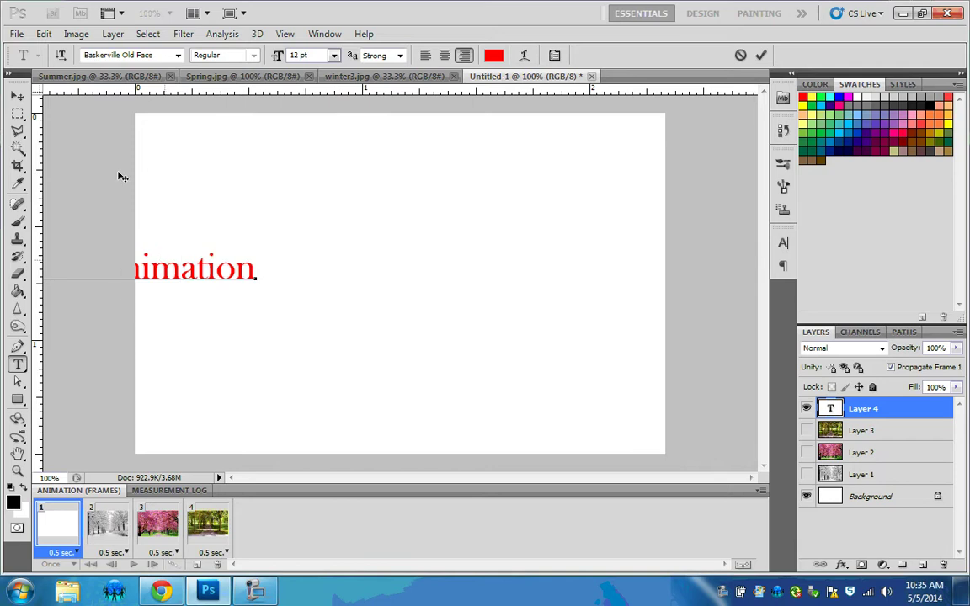
left_click(17, 98)
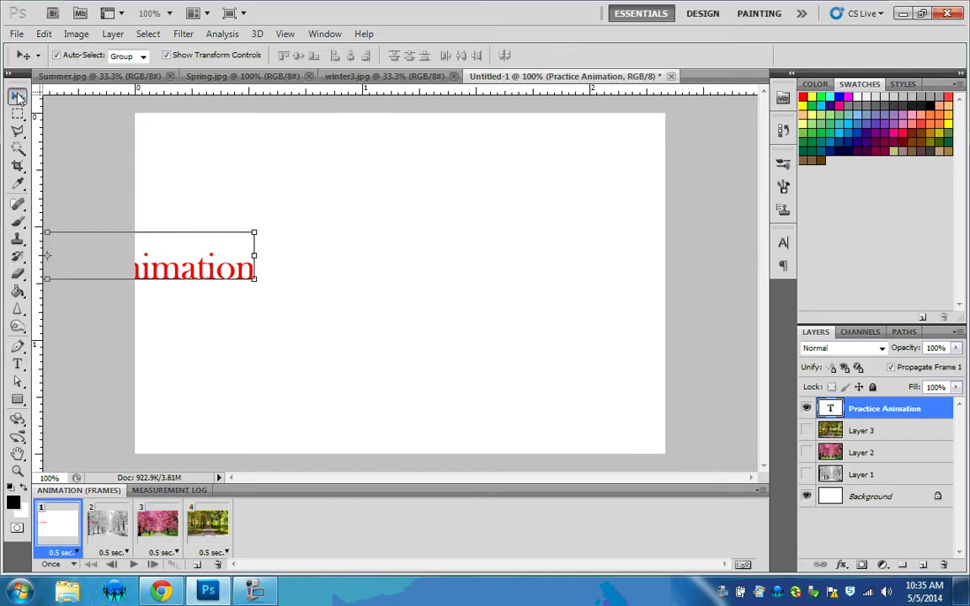
left_click_drag(172, 246, 526, 257)
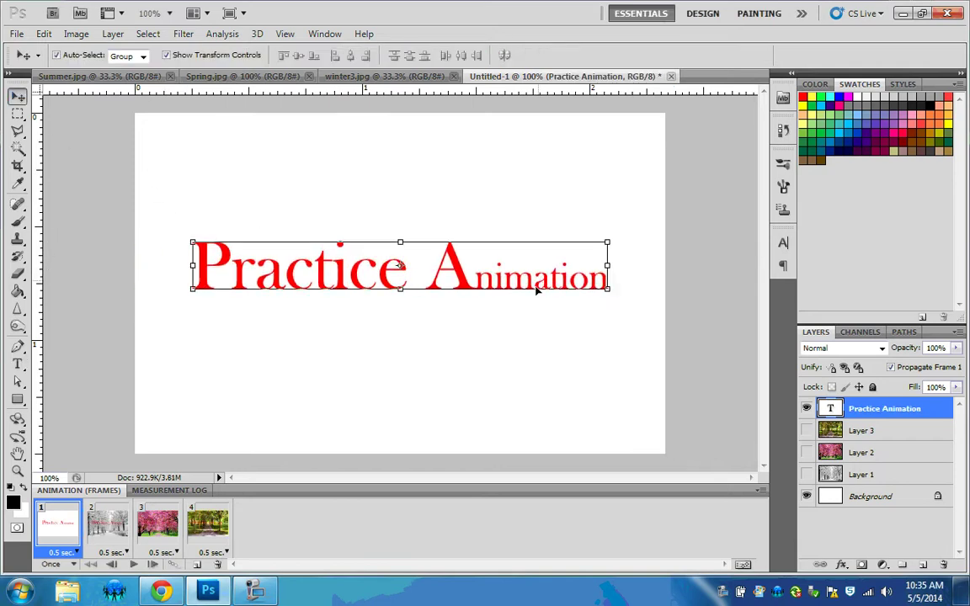
Step: Shrink the letters 'ractice' in the title to 12 pt
left_click(16, 364)
left_click_drag(407, 269, 232, 270)
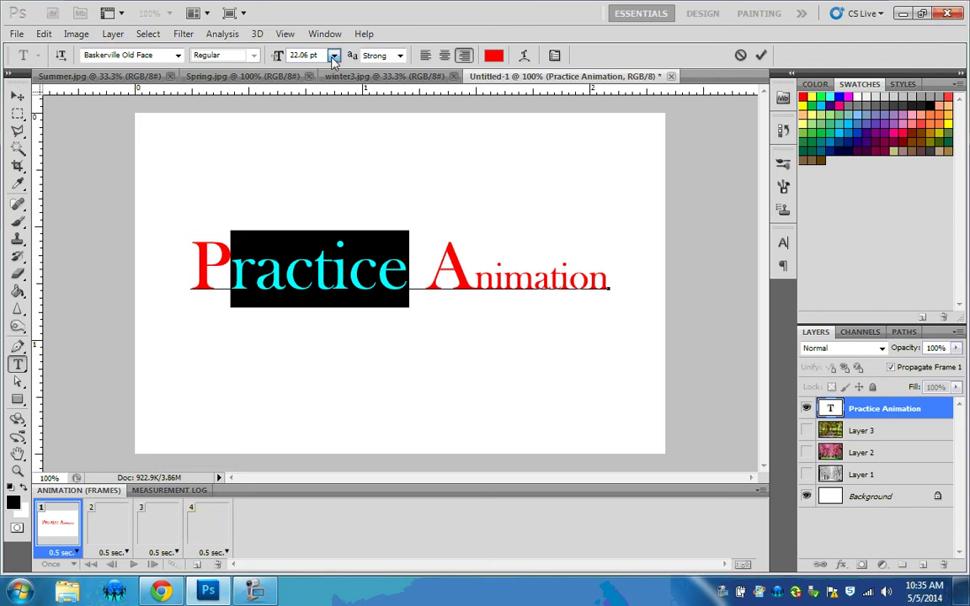
left_click(333, 54)
left_click(334, 56)
left_click(334, 56)
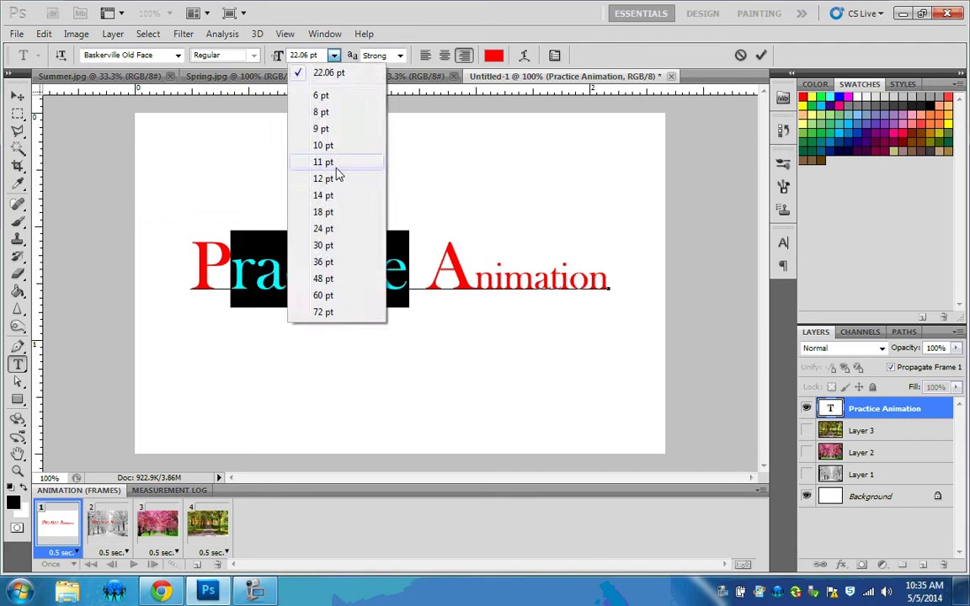
left_click(348, 203)
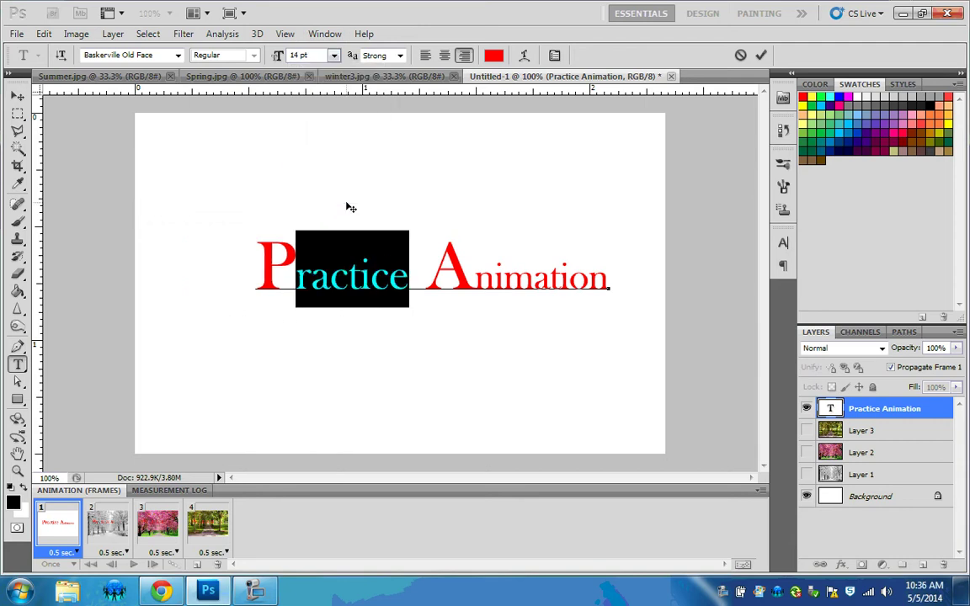
left_click(334, 55)
left_click(334, 179)
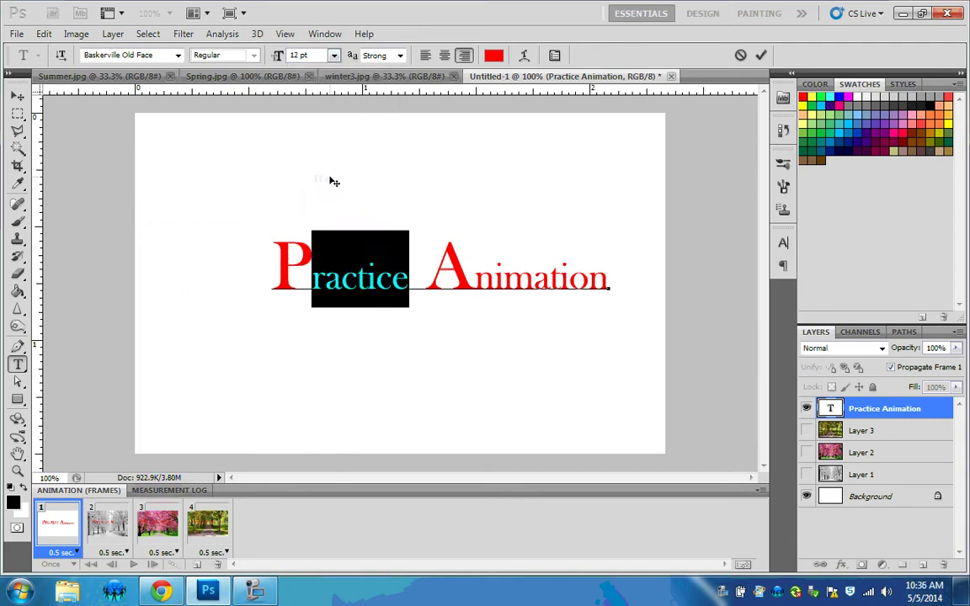
left_click_drag(502, 276, 608, 278)
Step: Nudge the Practice Animation title left and down toward the canvas centre
left_click(18, 95)
left_click(417, 160)
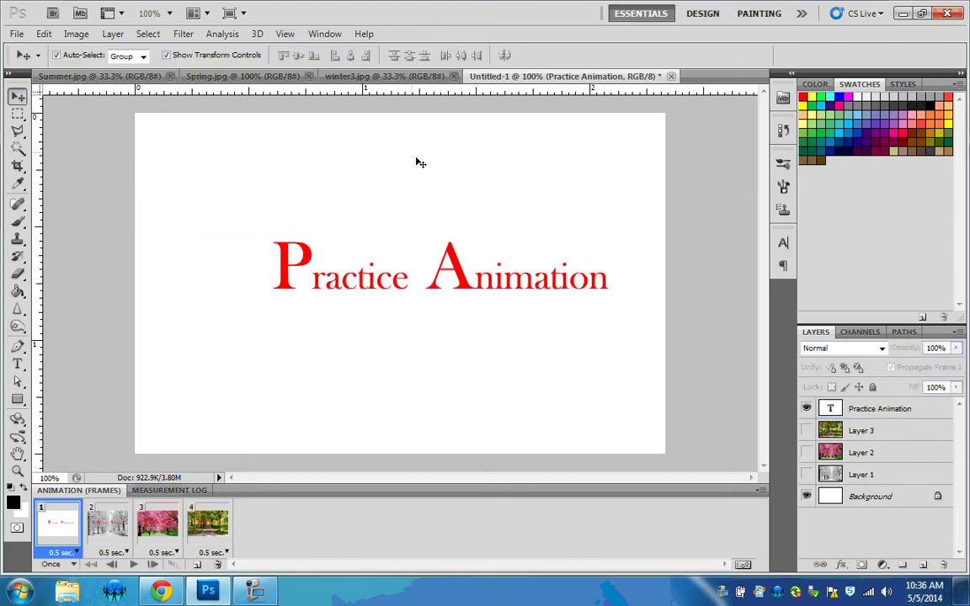
left_click_drag(456, 268, 444, 292)
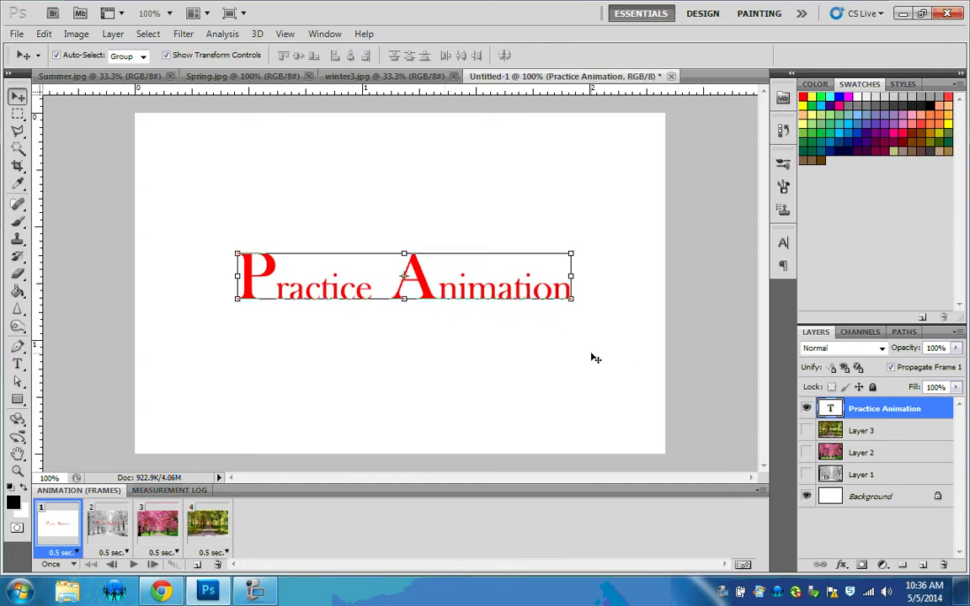
Step: Hide the Practice Animation title layer in frames 2, 3 and 4
left_click(593, 360)
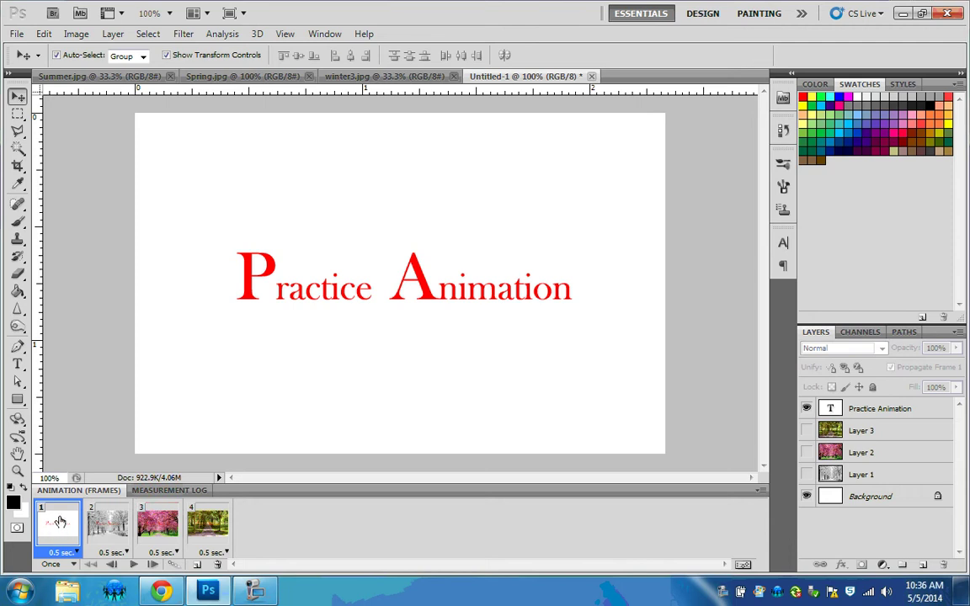
left_click(122, 526)
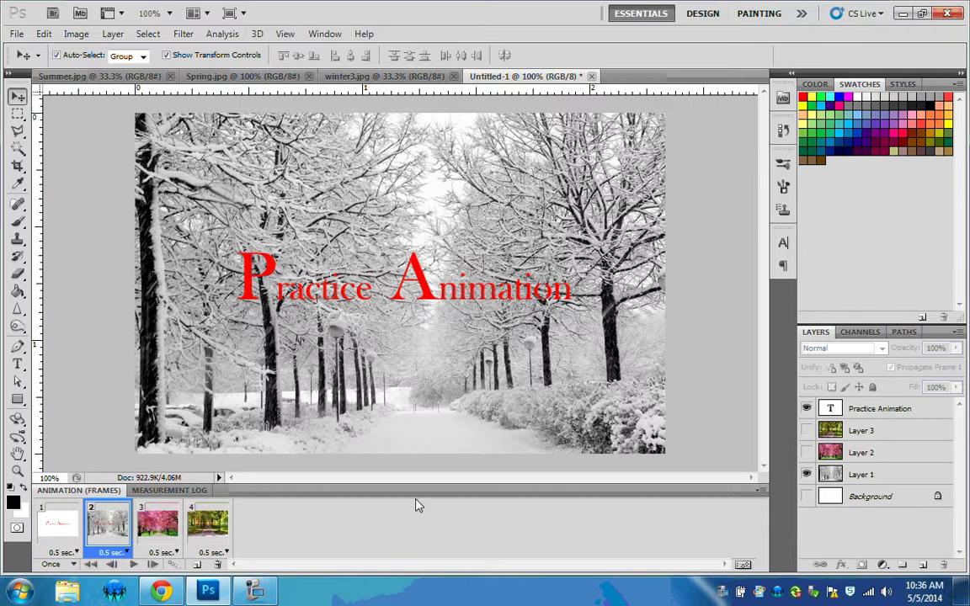
left_click(807, 409)
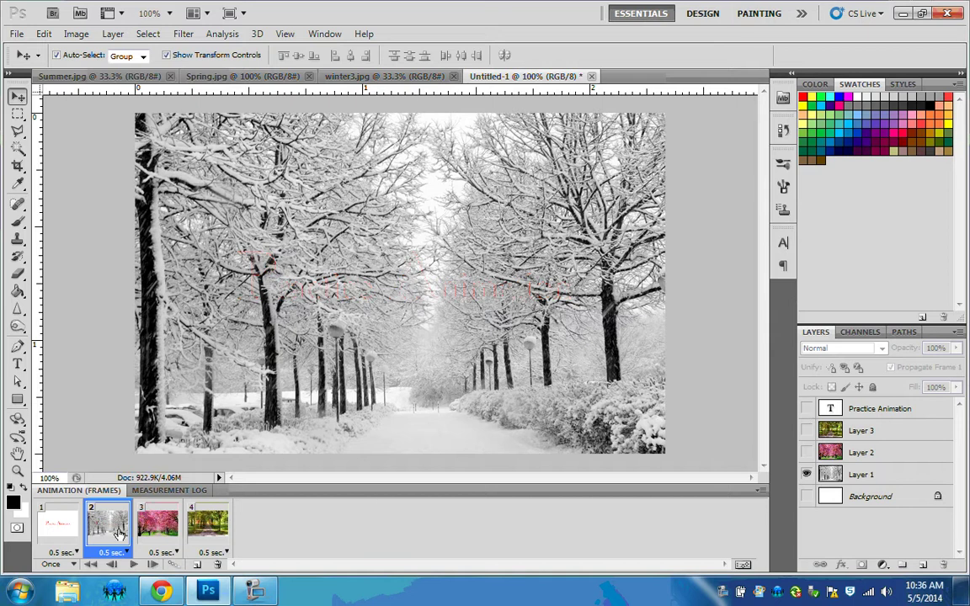
left_click(68, 526)
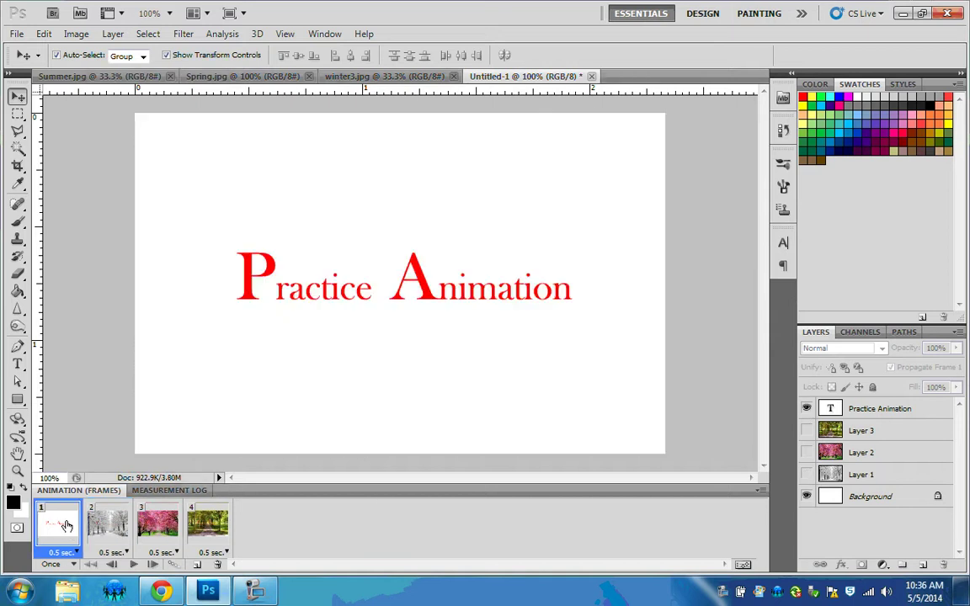
left_click(168, 531)
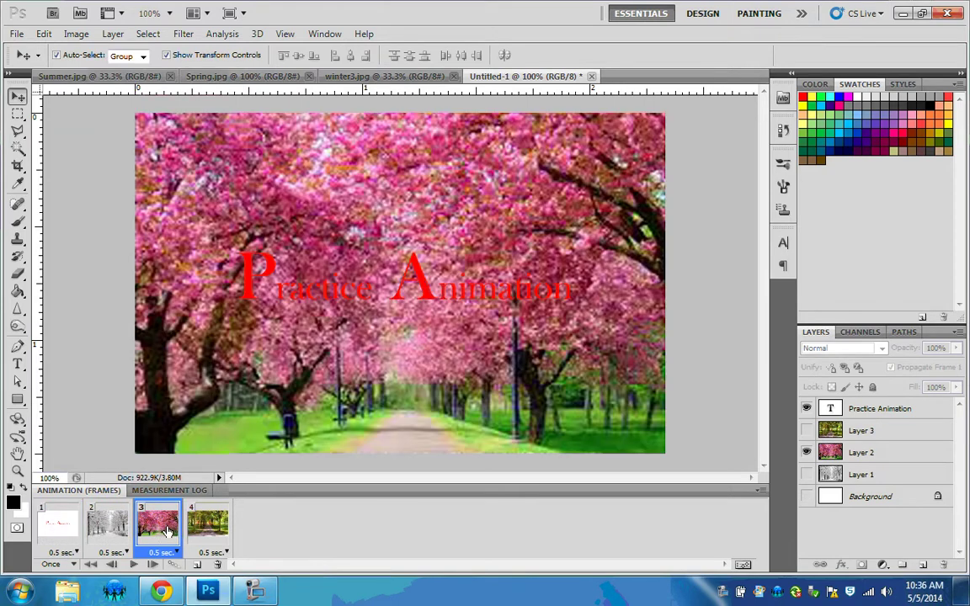
left_click(807, 410)
left_click(806, 410)
left_click(223, 522)
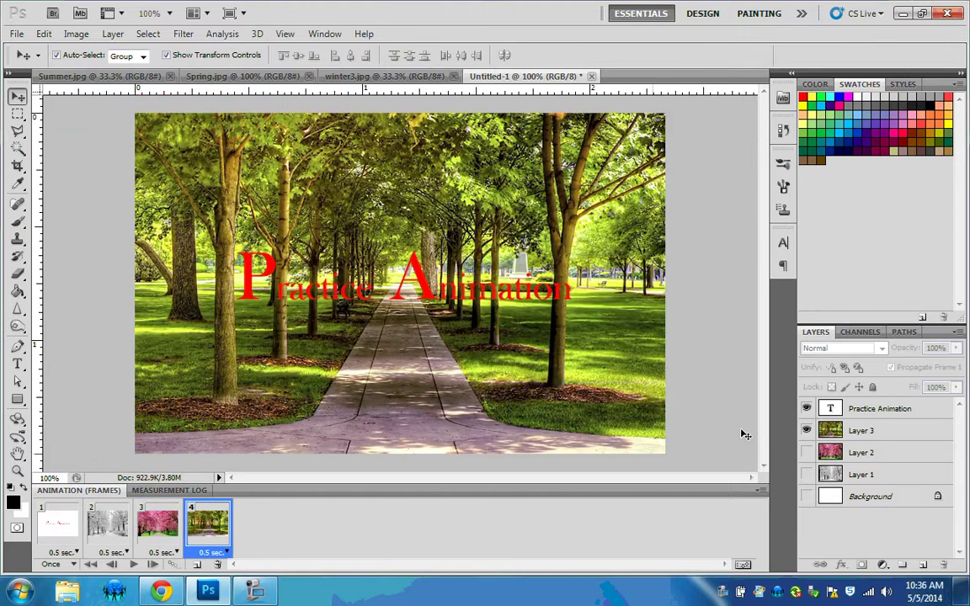
left_click(807, 408)
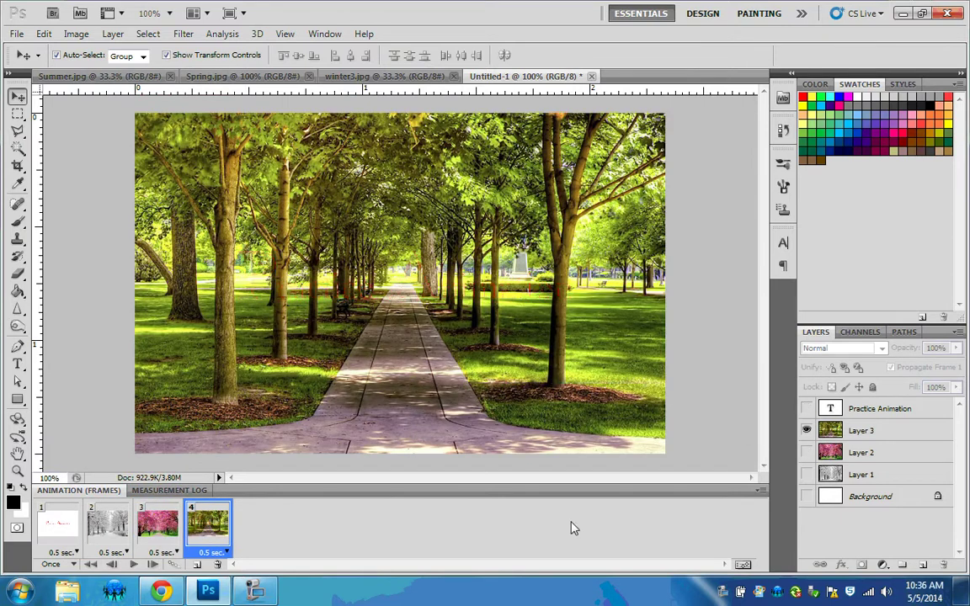
Step: Preview the animation several times, stopping on the winter frame 2
left_click(60, 524)
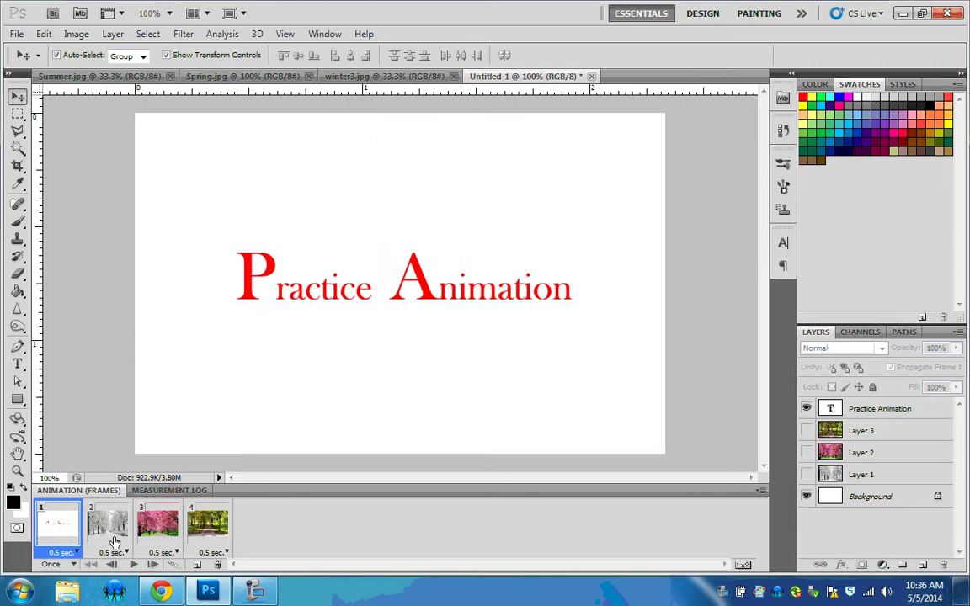
left_click(108, 526)
left_click(133, 565)
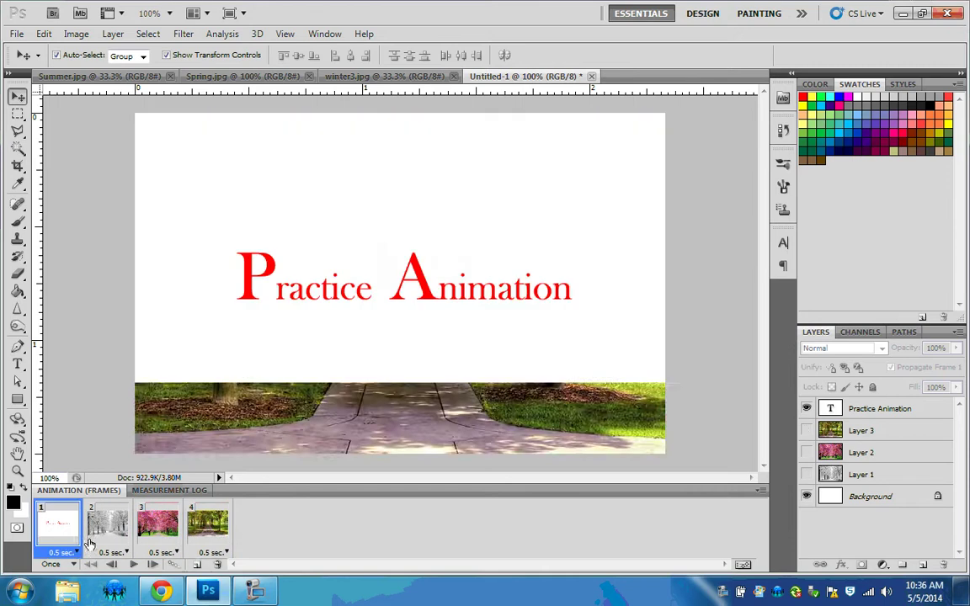
left_click(133, 565)
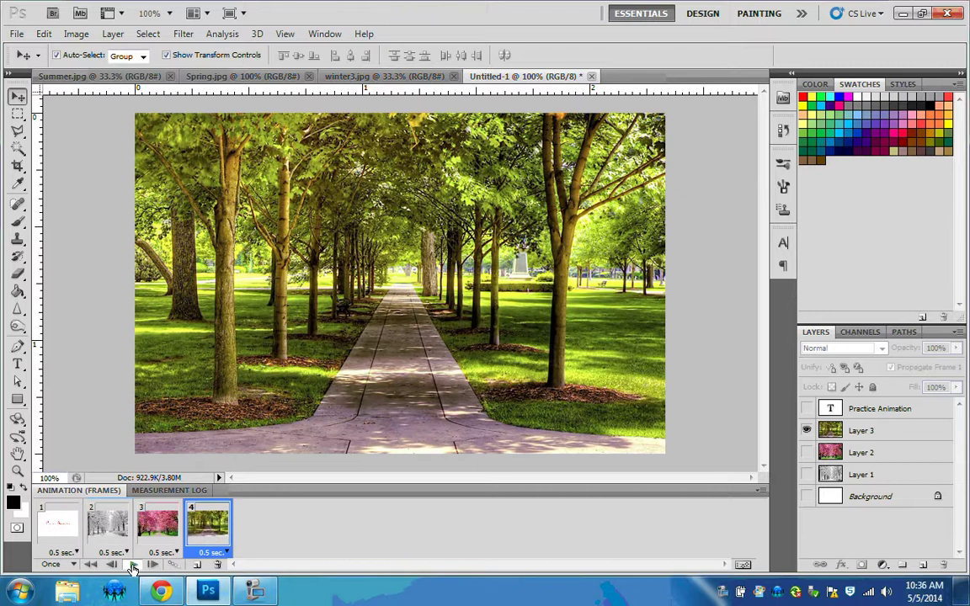
left_click(133, 565)
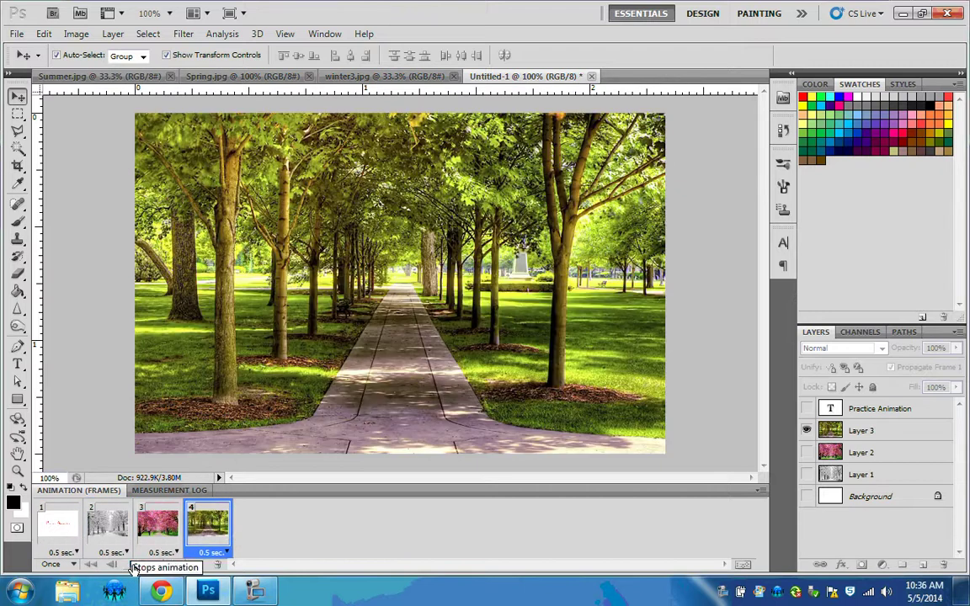
left_click(100, 526)
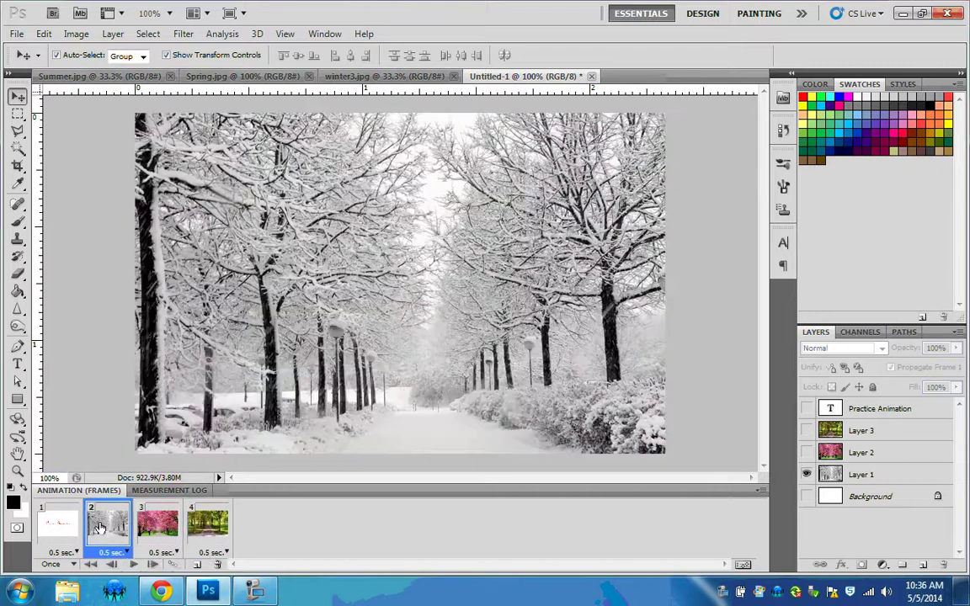
Step: Apply Brightness/Contrast of -19 brightness and 100 contrast to the winter Layer 1
left_click(892, 477)
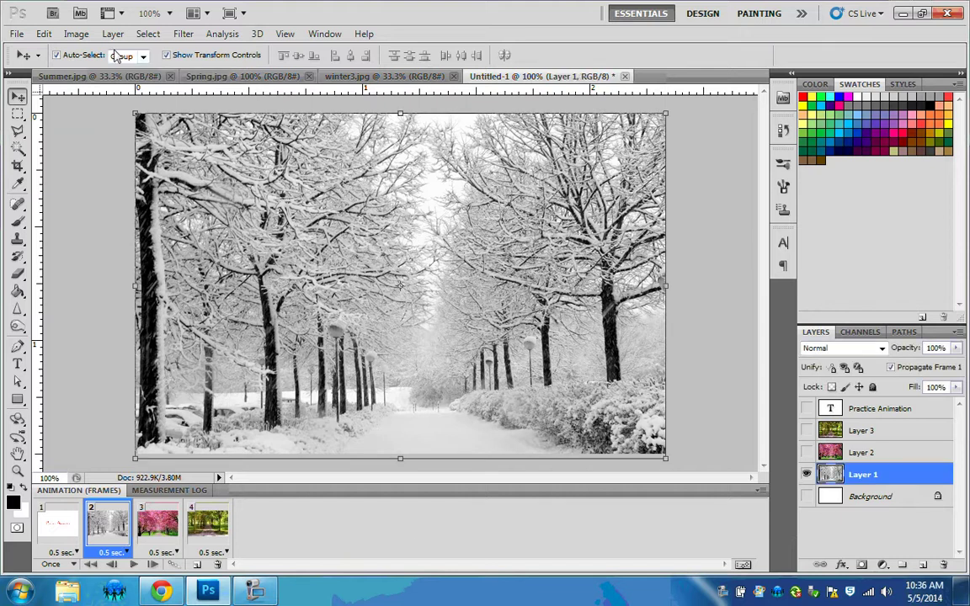
left_click(78, 34)
mouse_move(118, 72)
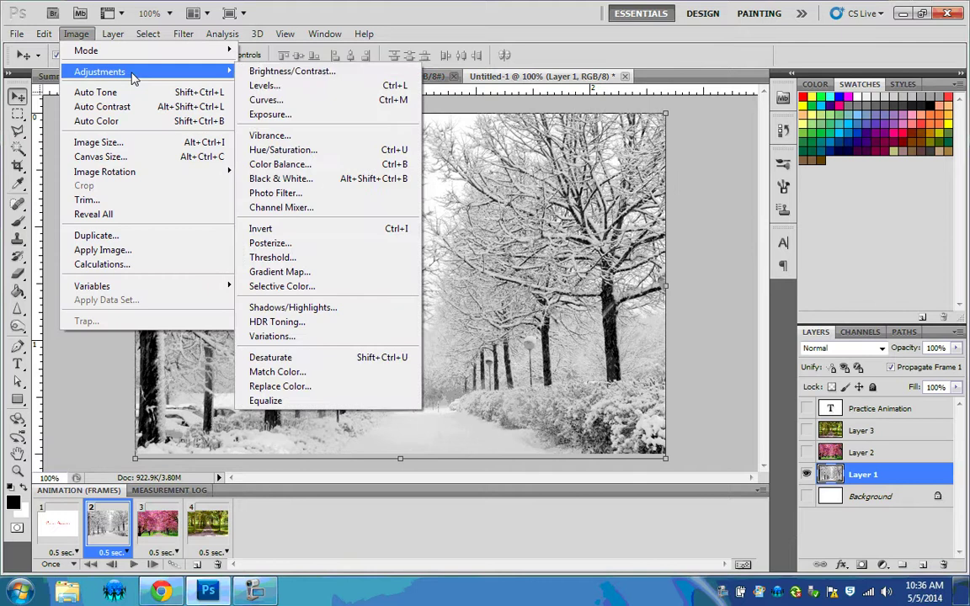
left_click(399, 76)
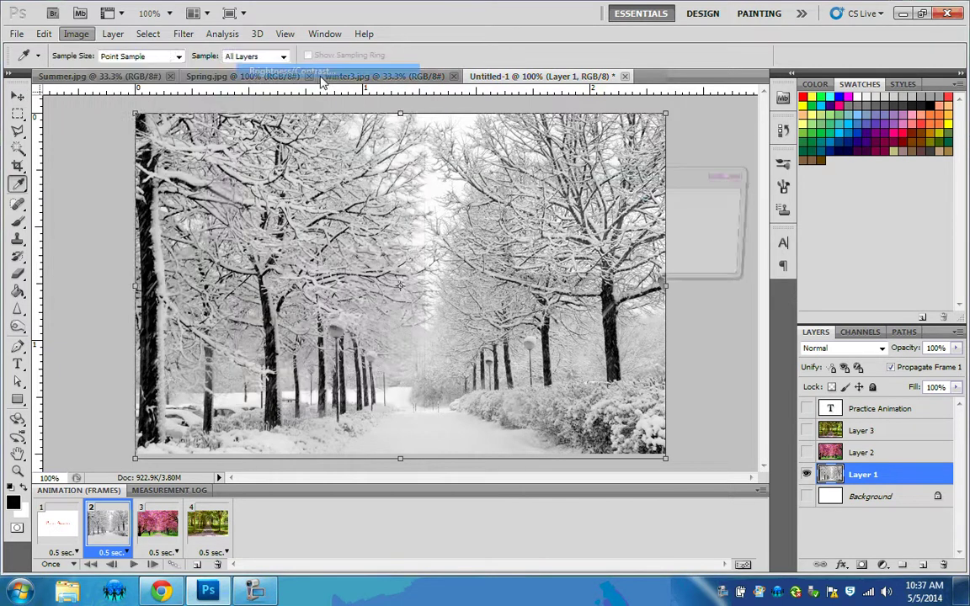
left_click_drag(590, 220, 686, 266)
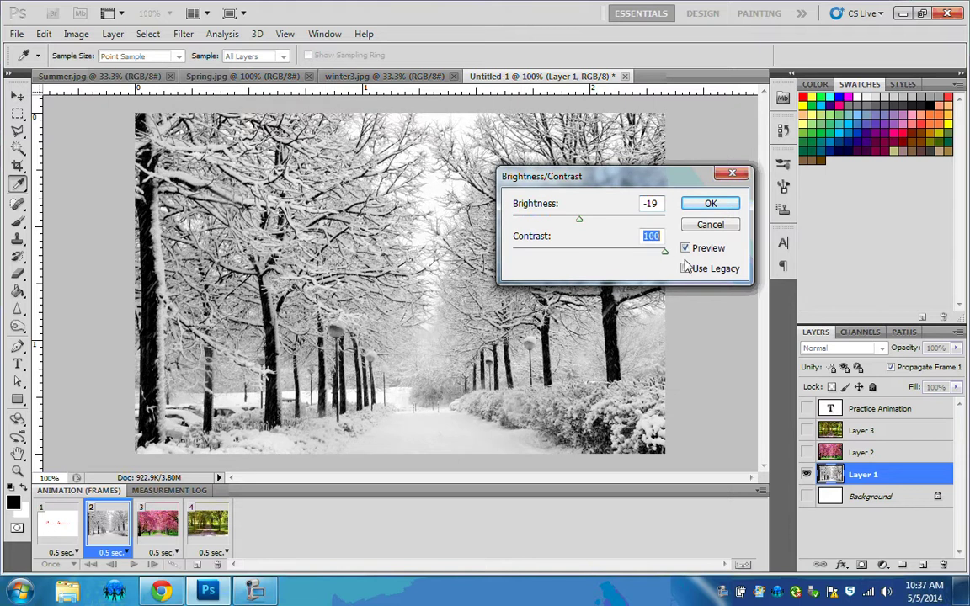
left_click(718, 203)
Step: On frame 3, give the blossom Layer 2 a midtone Color Balance of +36, +65, −39
key("v")
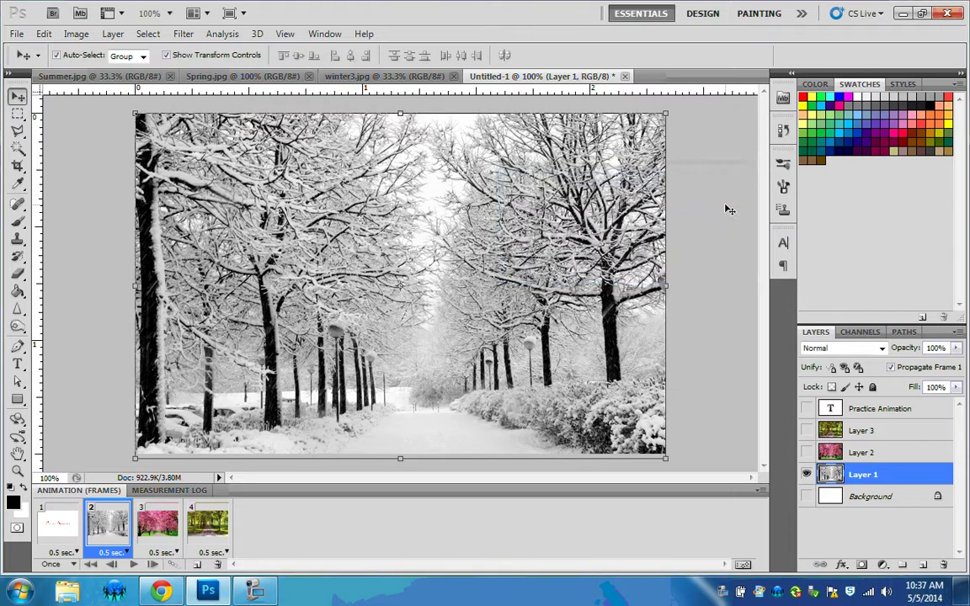
left_click(158, 523)
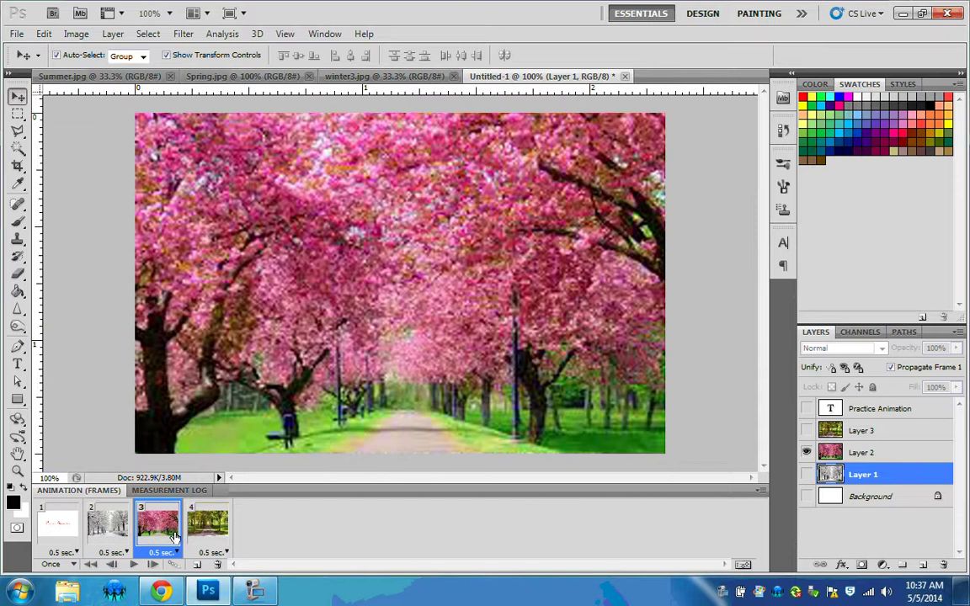
left_click(830, 456)
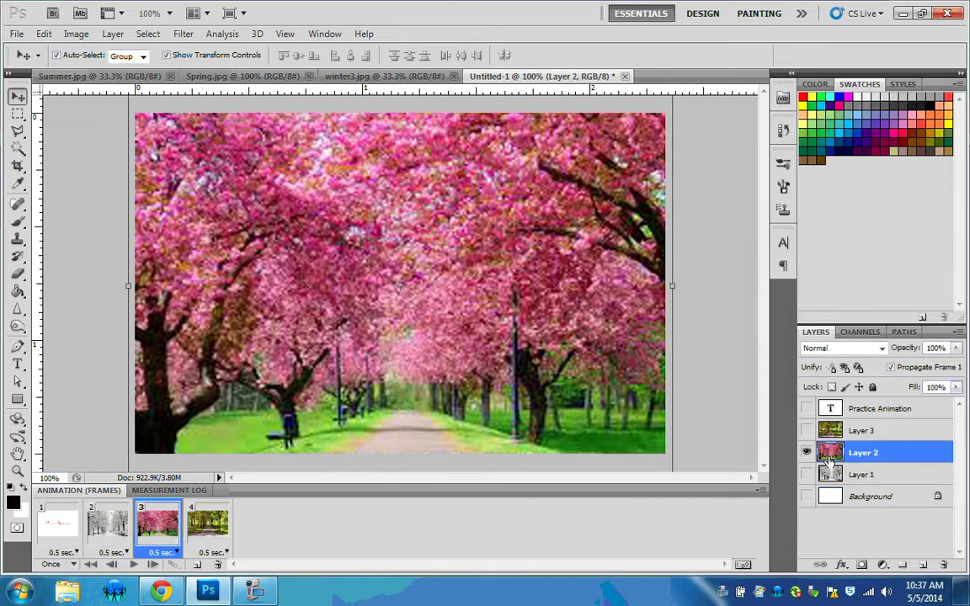
left_click(76, 34)
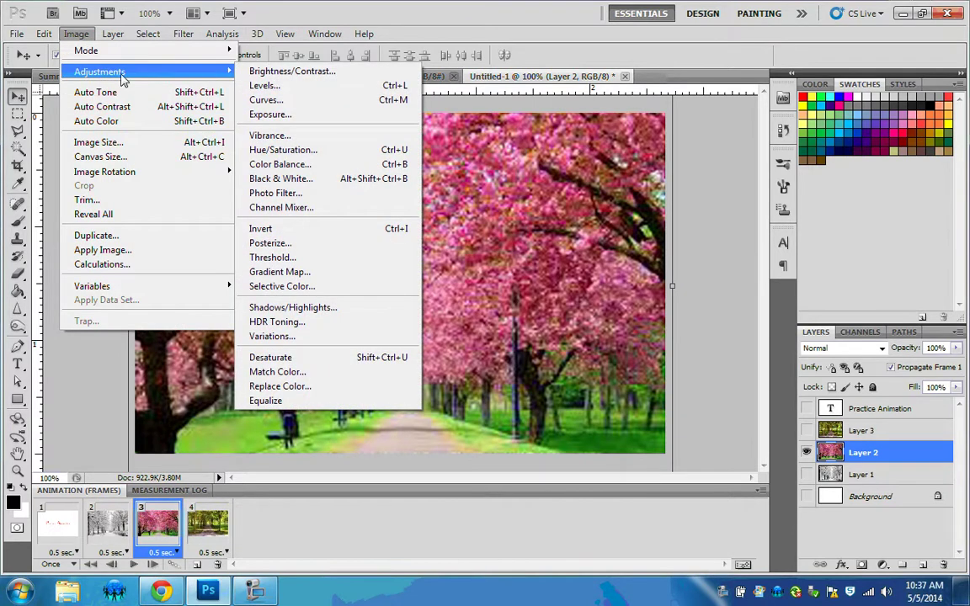
left_click(320, 165)
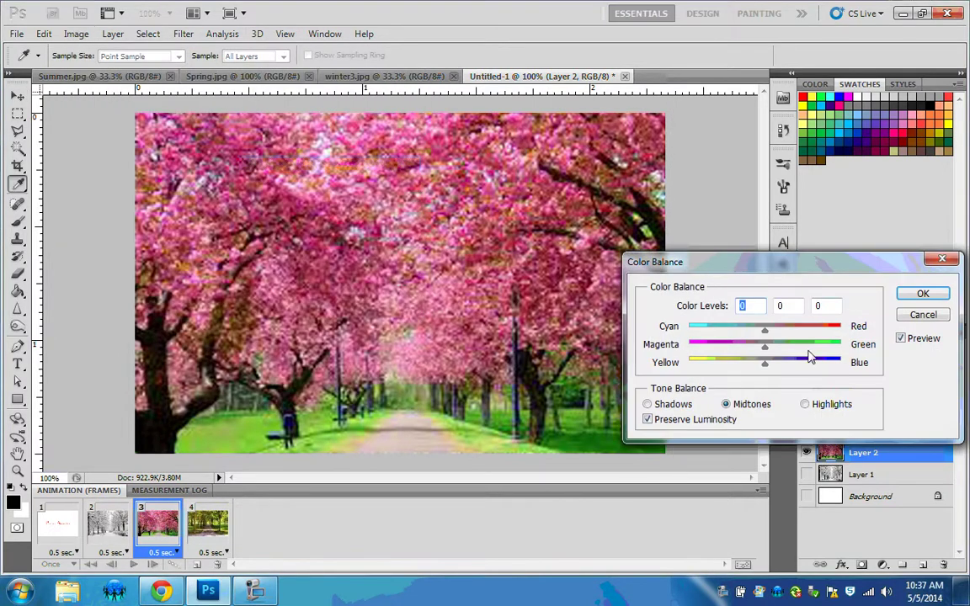
left_click_drag(777, 352, 816, 354)
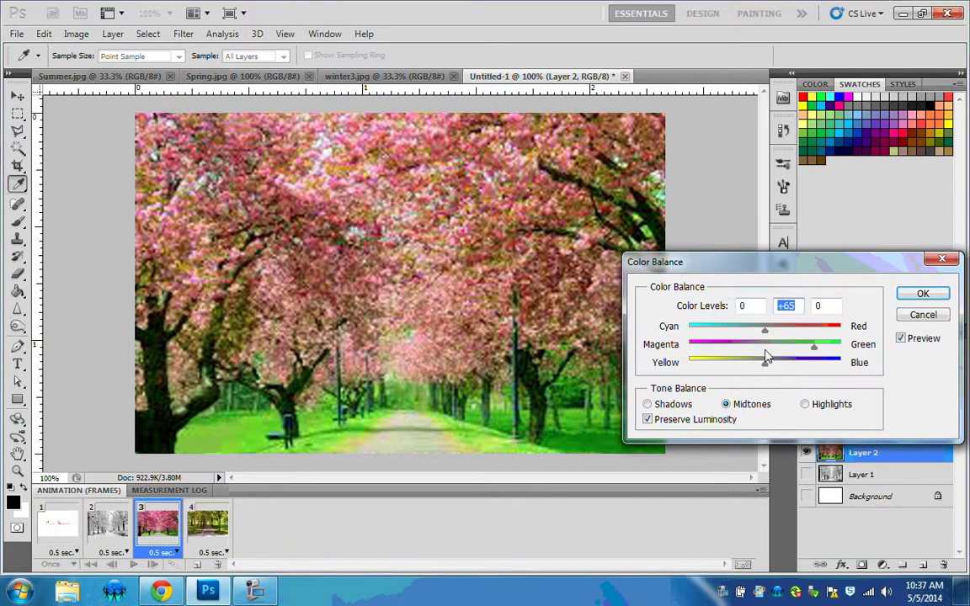
left_click_drag(765, 330, 793, 335)
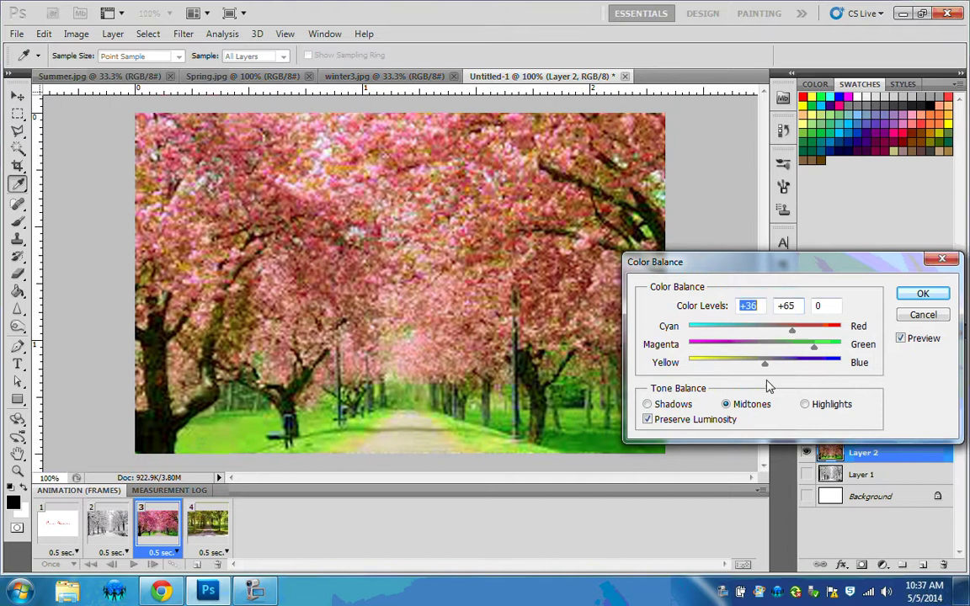
left_click_drag(775, 370, 737, 368)
left_click(921, 293)
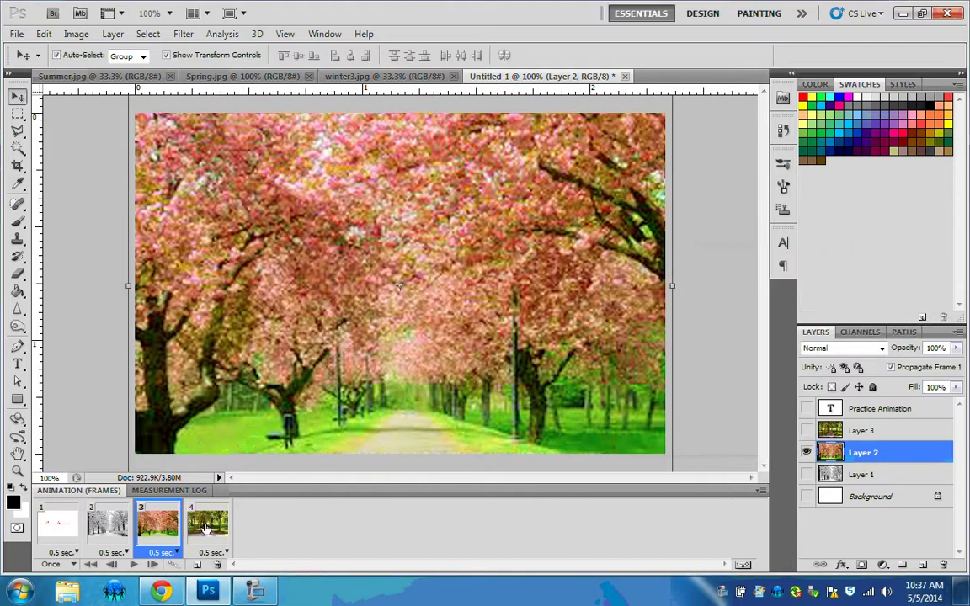
Step: On frame 4, set the summer Layer 3's Hue/Saturation to hue +42, saturation +46, lightness +10
left_click(211, 524)
left_click(866, 431)
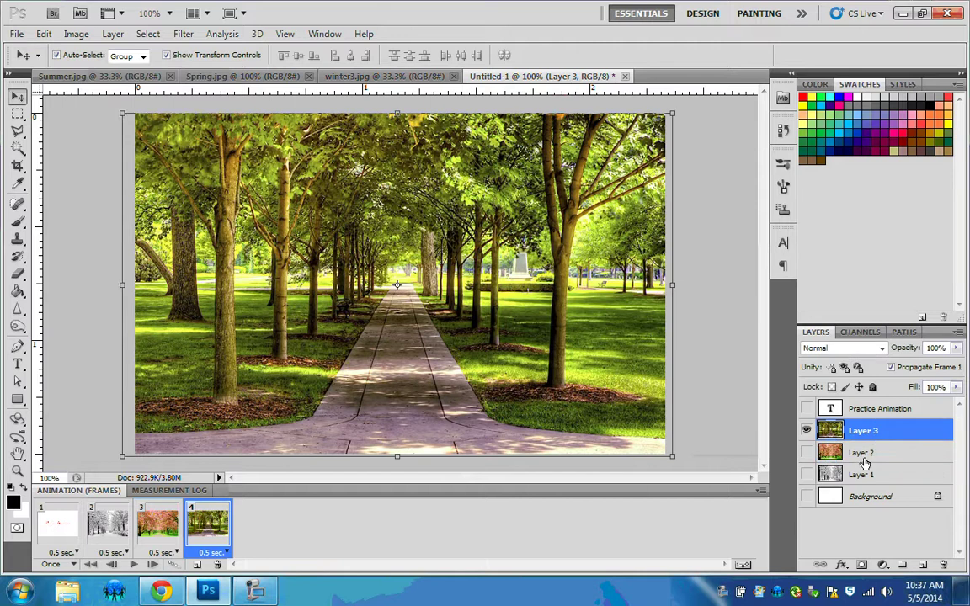
left_click(76, 34)
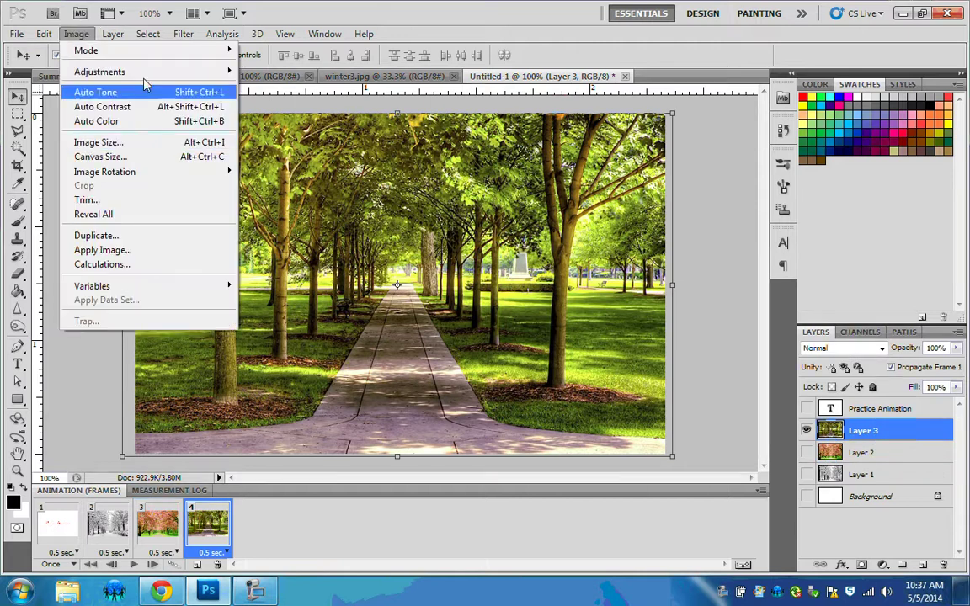
mouse_move(151, 77)
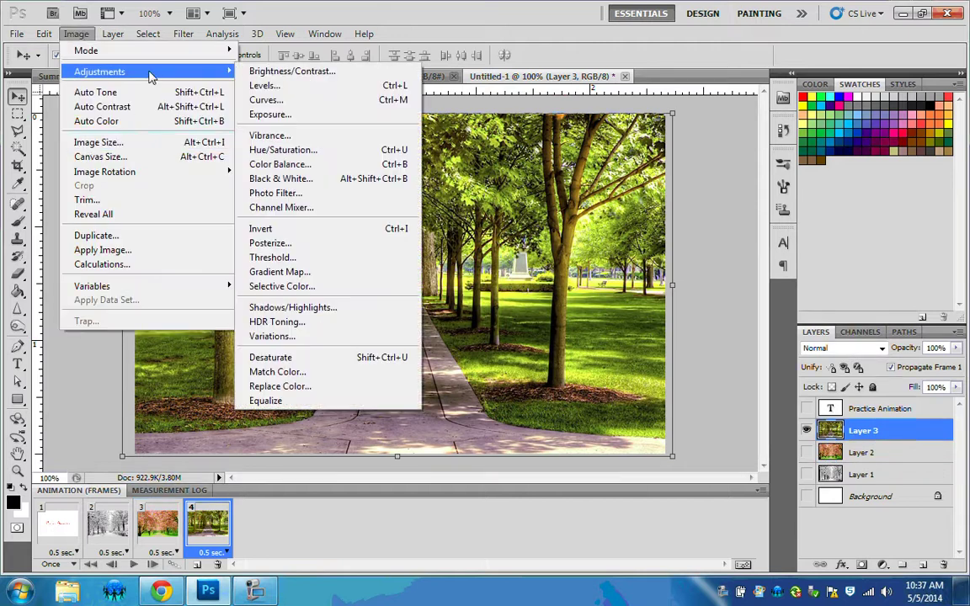
left_click(386, 150)
left_click_drag(777, 306, 808, 313)
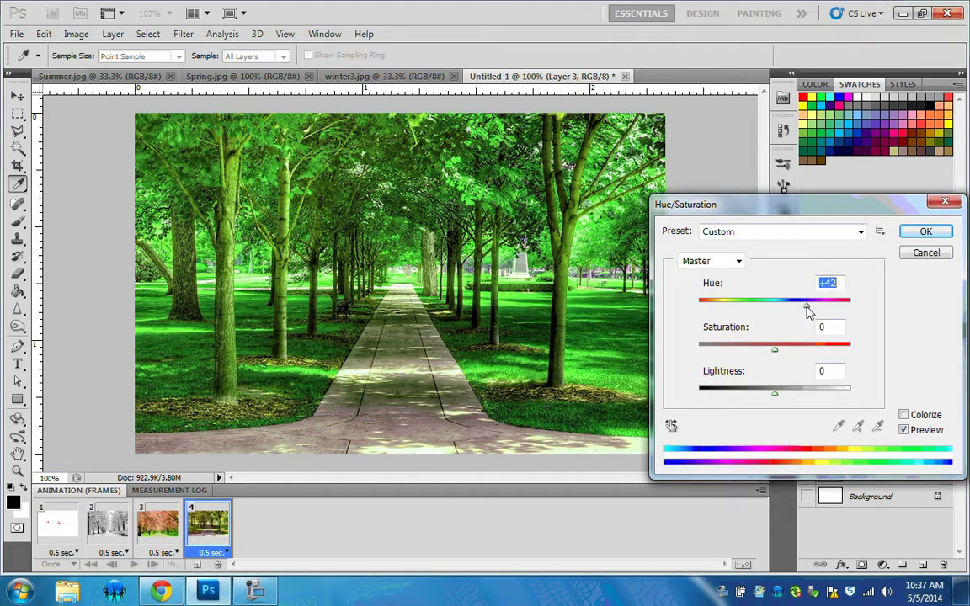
left_click_drag(774, 349, 811, 353)
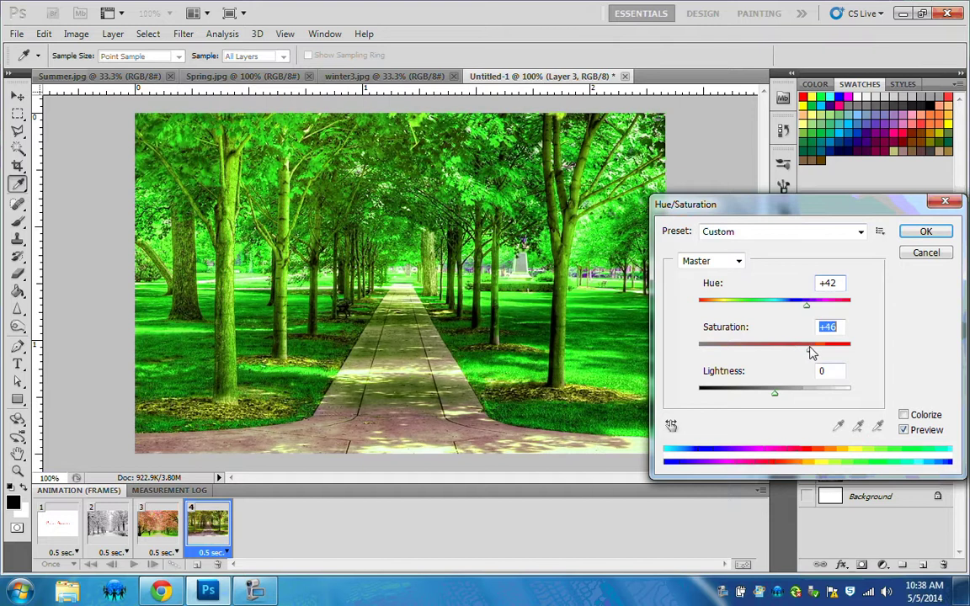
left_click_drag(778, 393, 783, 397)
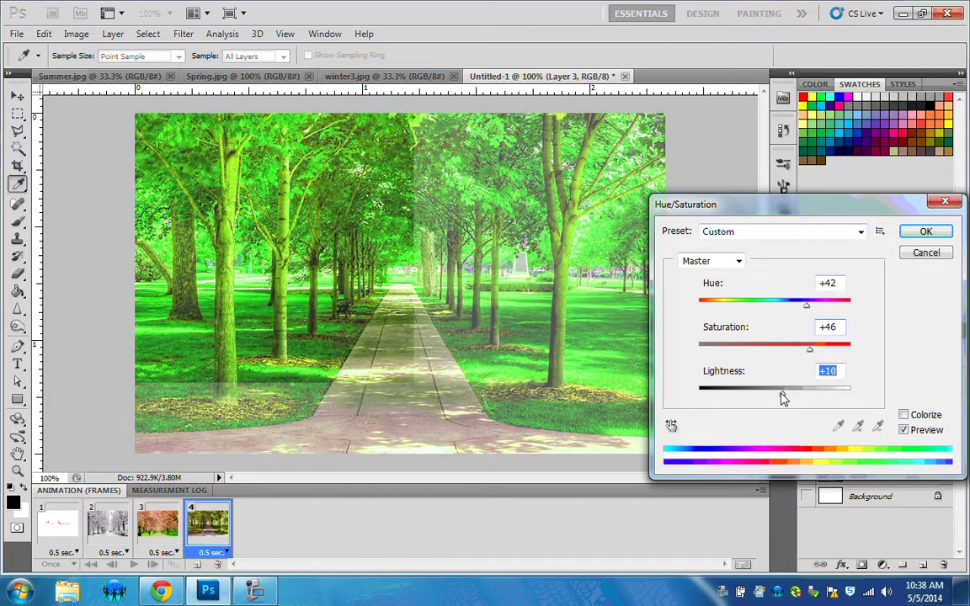
left_click(927, 233)
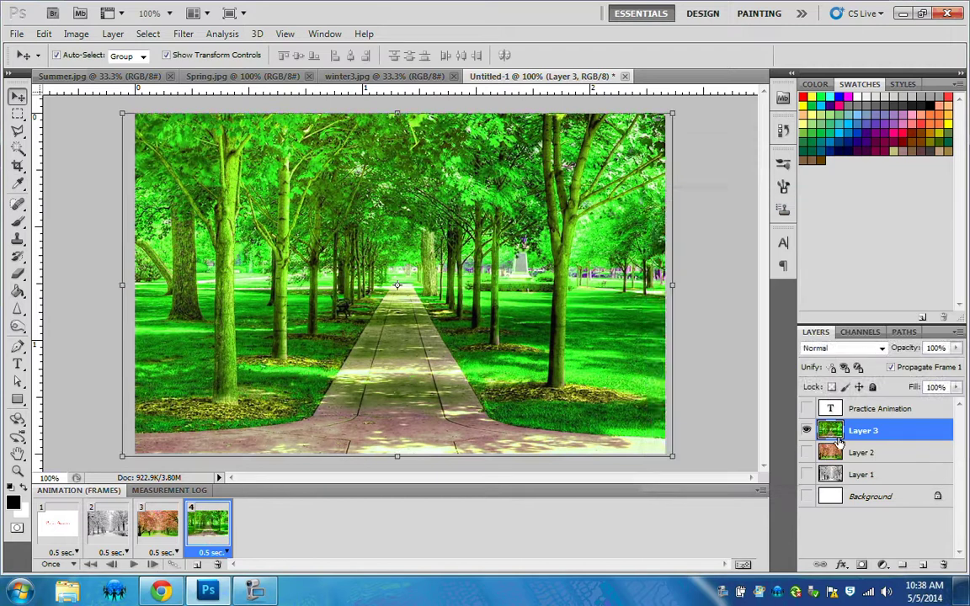
left_click(57, 524)
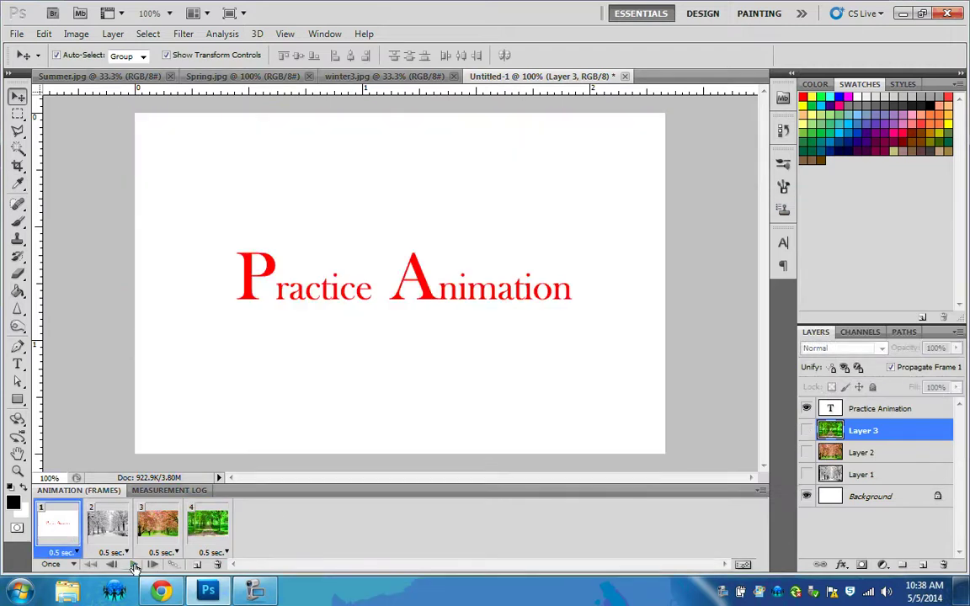
left_click(133, 565)
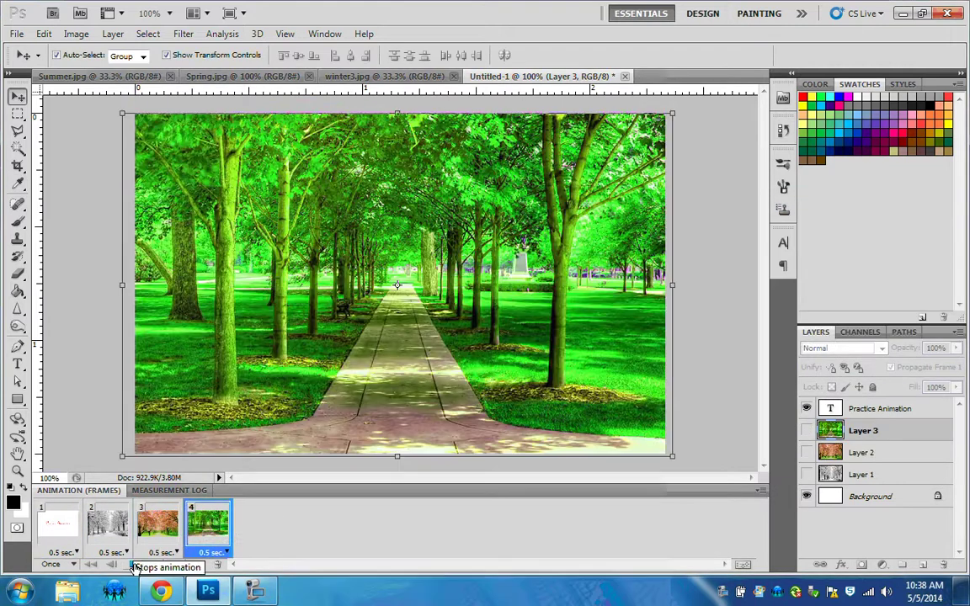
left_click(133, 566)
left_click(134, 566)
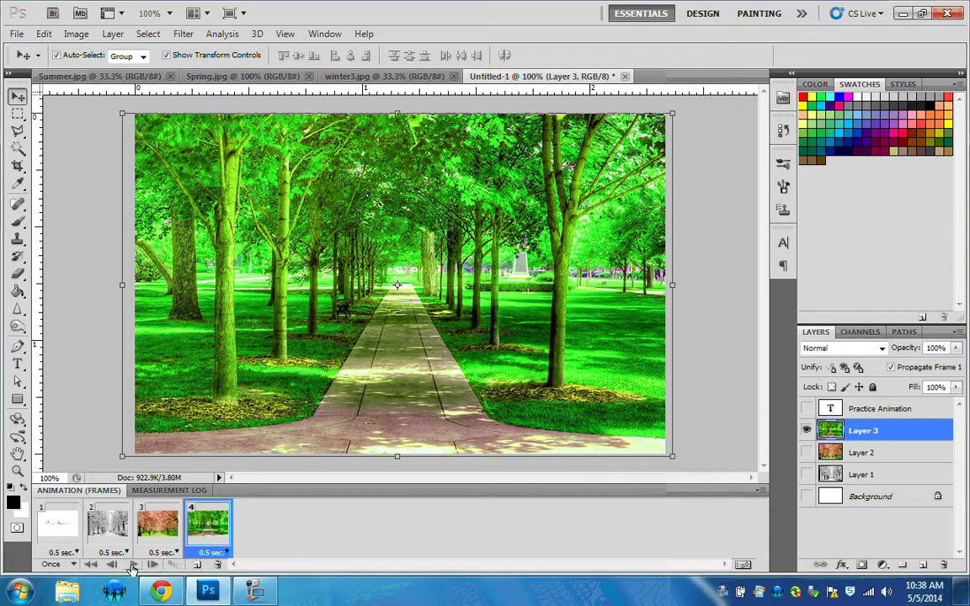